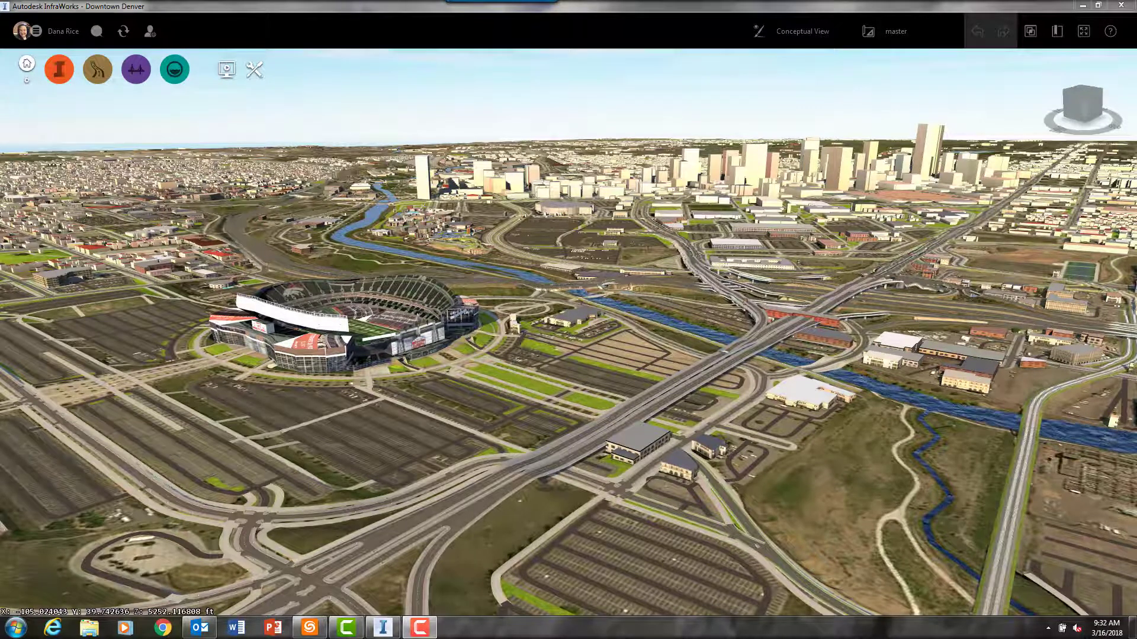
Step: Review the Downtown Denver model's data sources and addable source types, then close the panel
{"action": "left_click", "coordinate": [60, 74]}
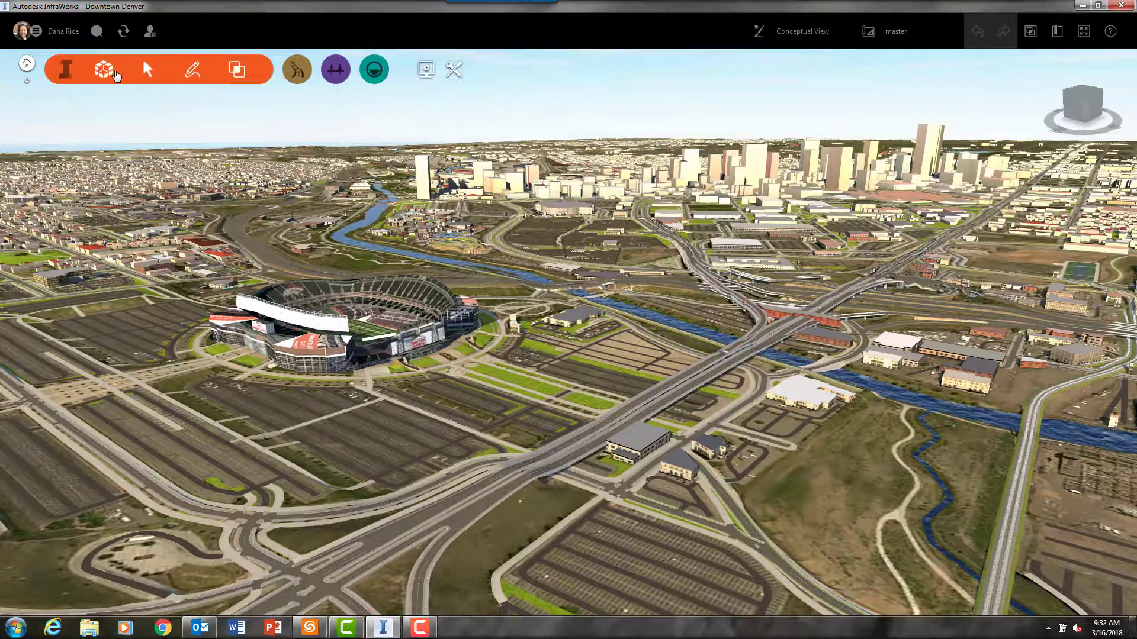
{"action": "left_click", "coordinate": [115, 75]}
{"action": "left_click", "coordinate": [44, 112]}
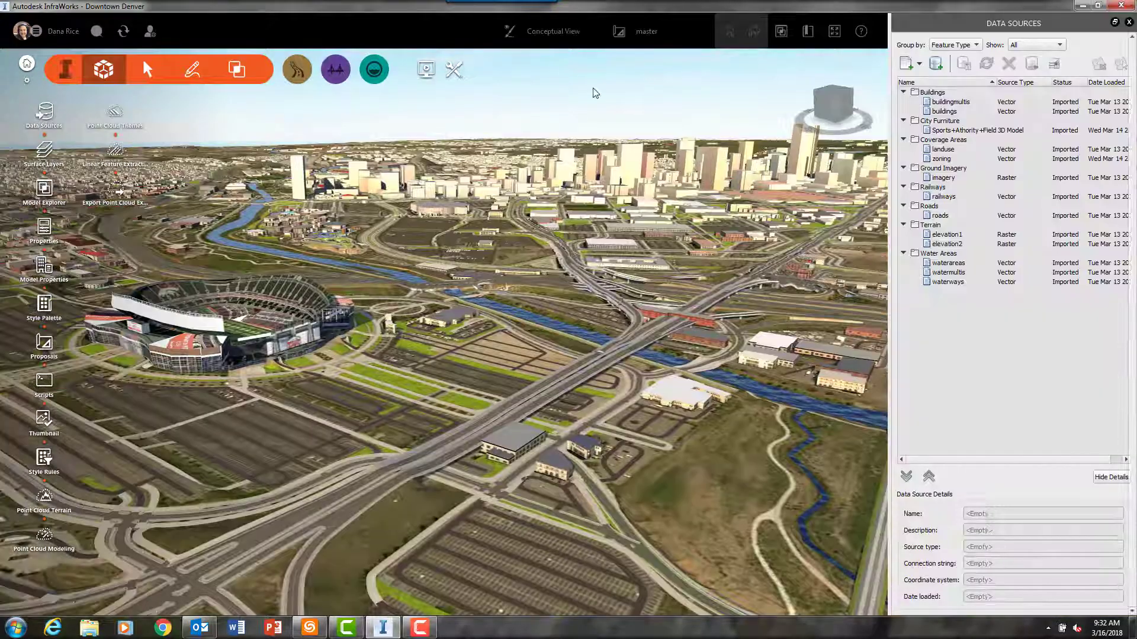
{"action": "left_click", "coordinate": [919, 64]}
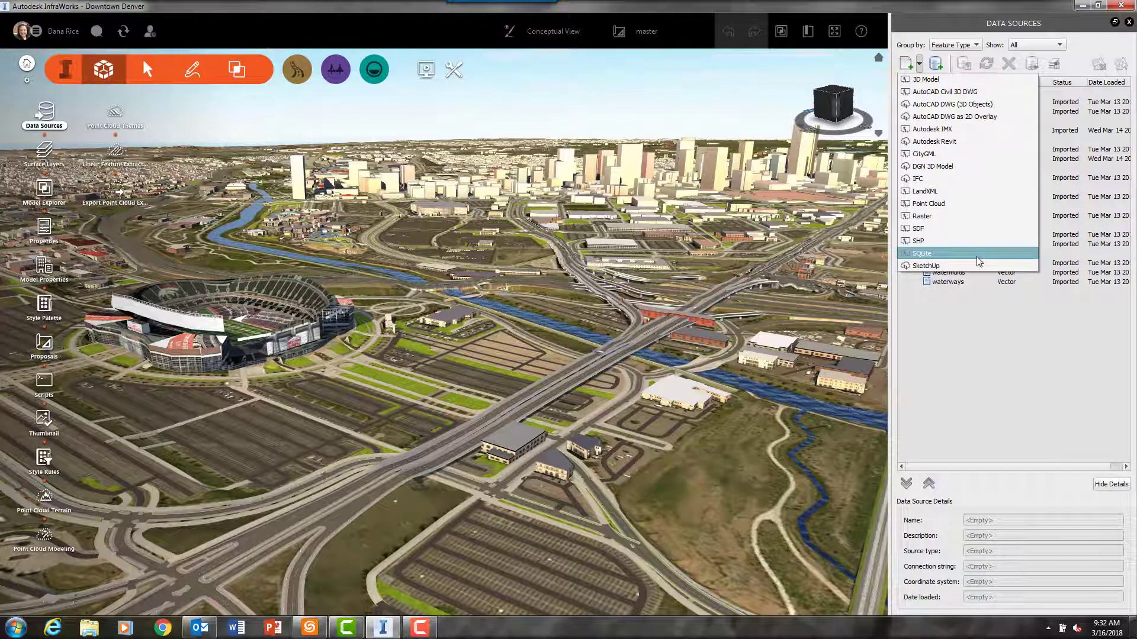
{"action": "key", "text": "Escape"}
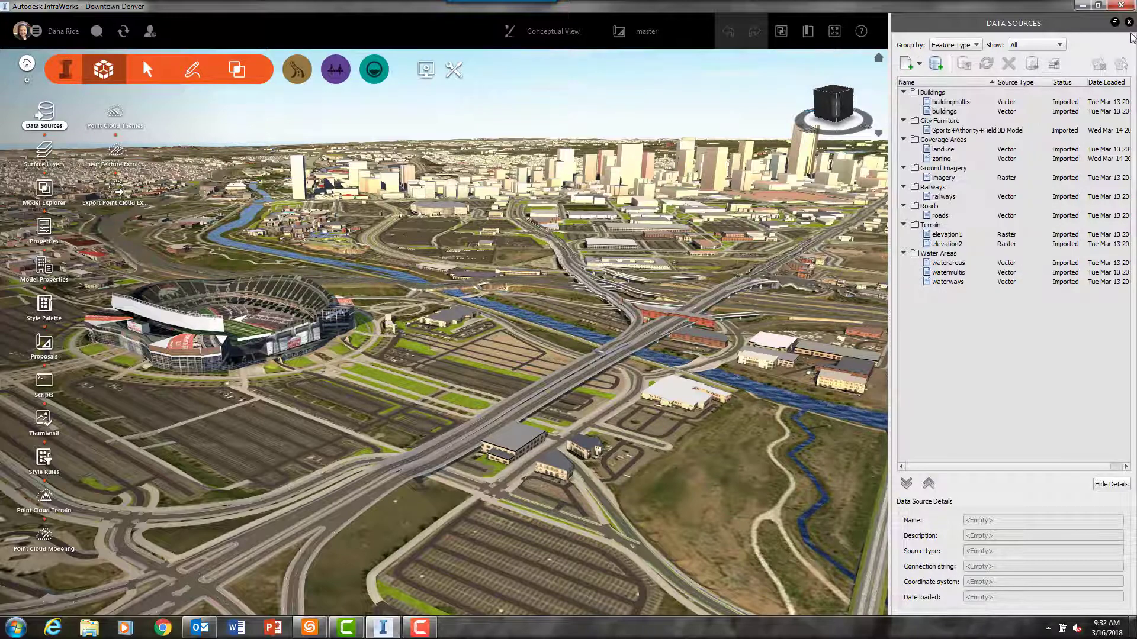
{"action": "left_click", "coordinate": [1128, 22]}
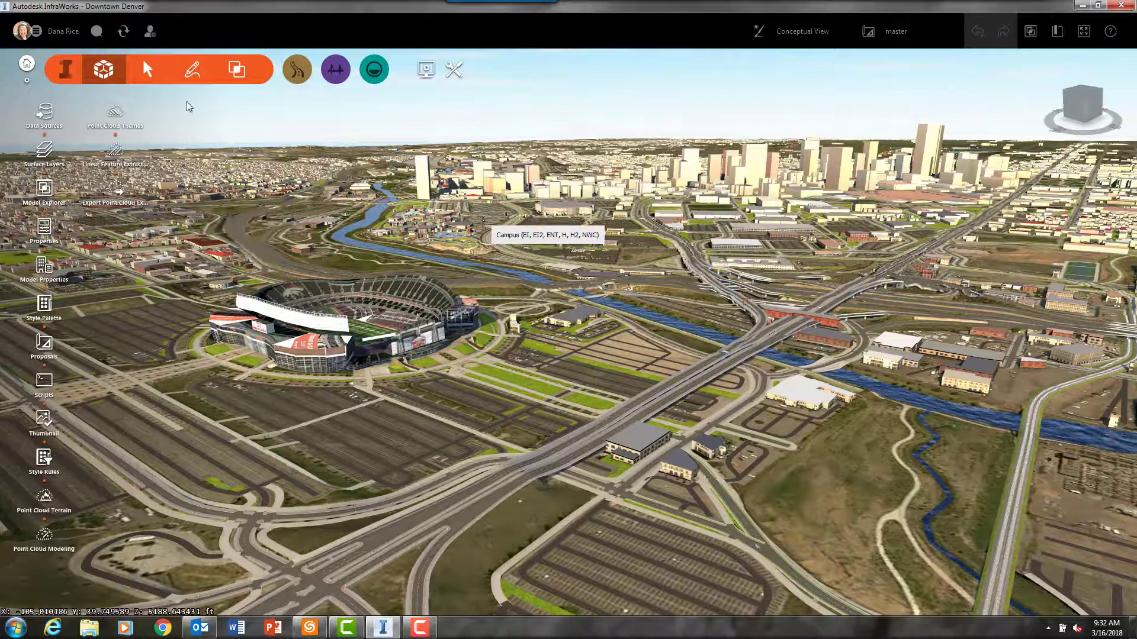
Step: Open the Denver, CO model from My Models and make GradingDone the active proposal
{"action": "left_click", "coordinate": [27, 64]}
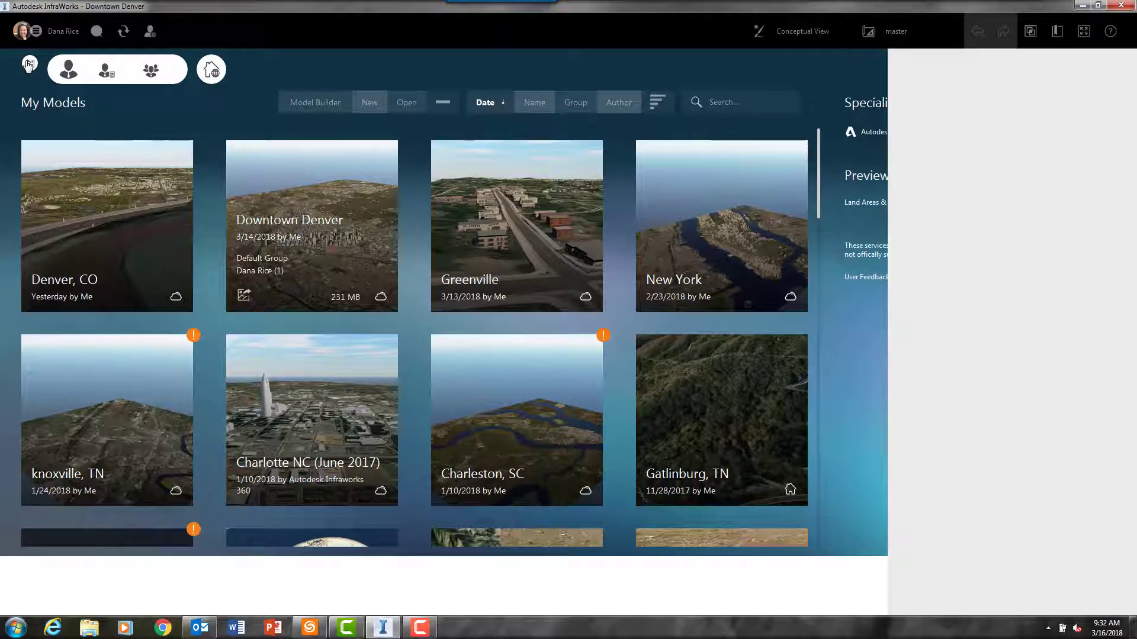
{"action": "left_click", "coordinate": [136, 187]}
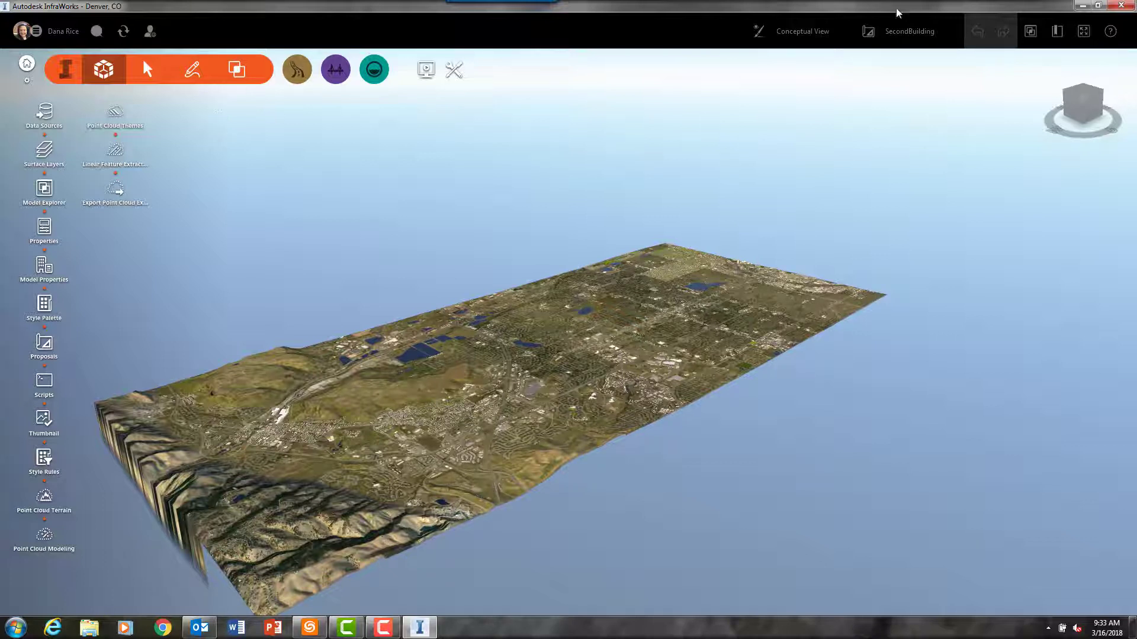
{"action": "left_click", "coordinate": [929, 38]}
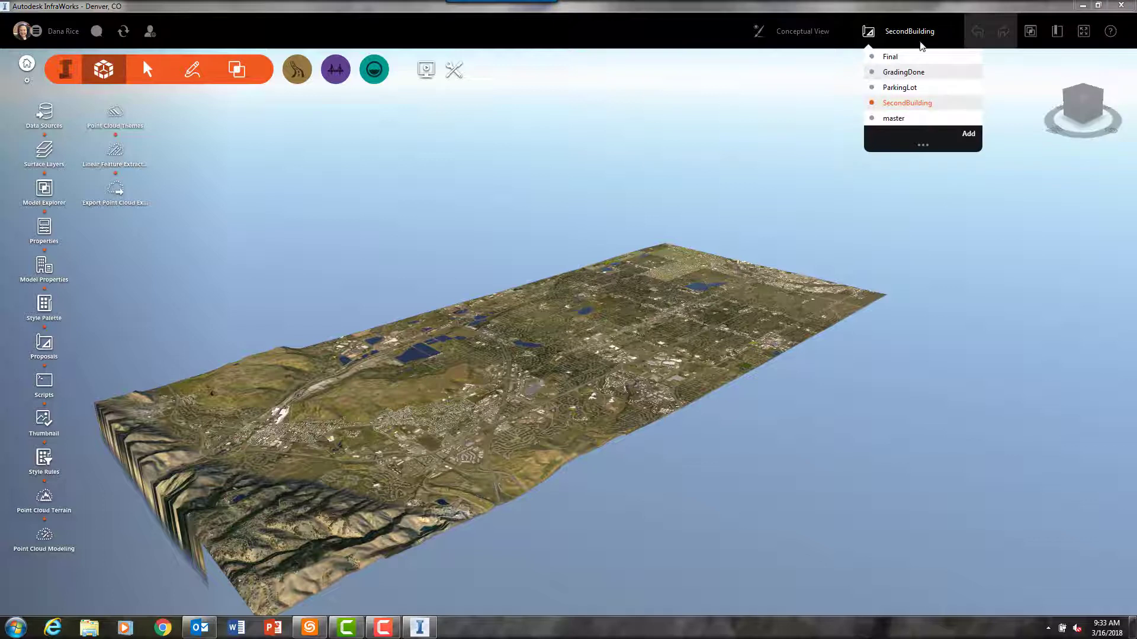
{"action": "left_click", "coordinate": [909, 71]}
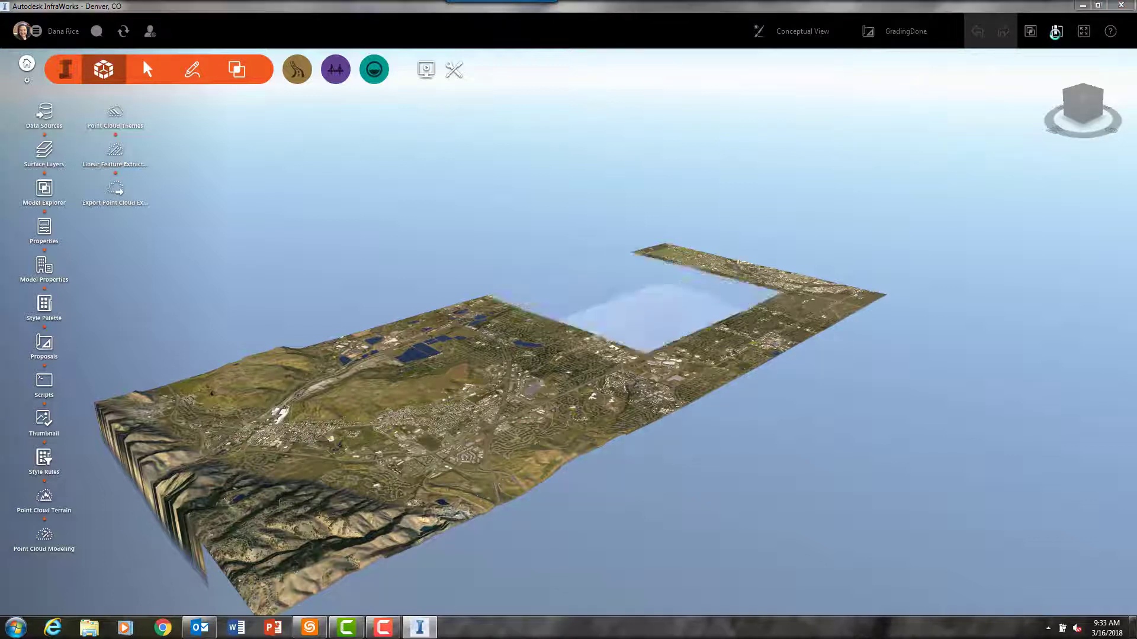
Step: Fly to the Aerial View bookmark over the park beside the pond
{"action": "left_click", "coordinate": [1057, 34]}
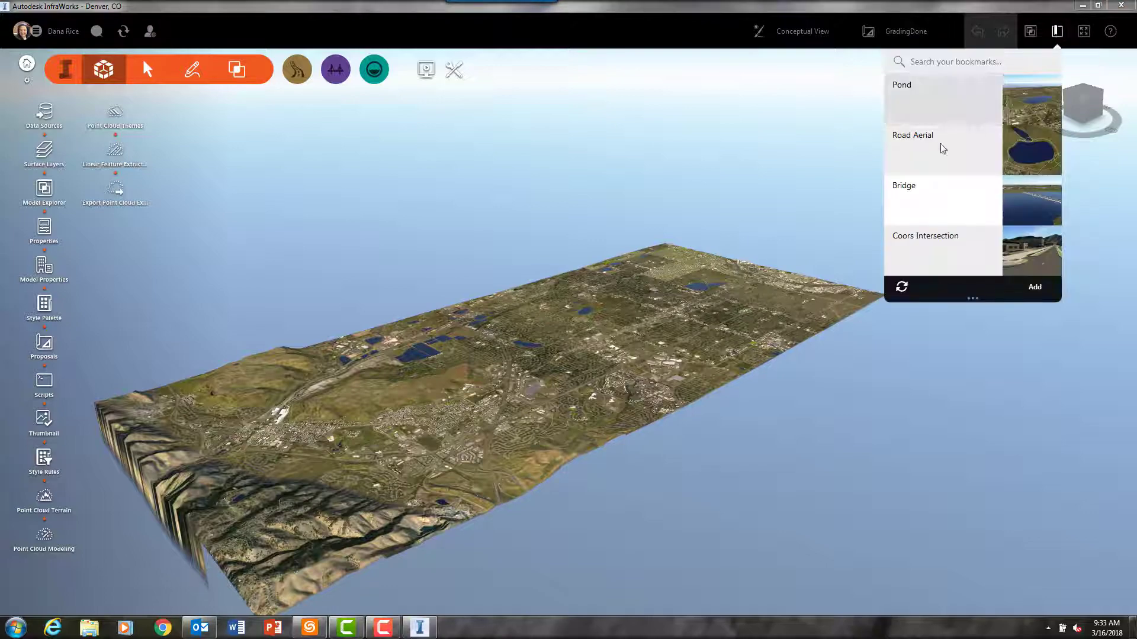
{"action": "scroll", "coordinate": [956, 204], "scroll_direction": "down", "scroll_amount": 2}
{"action": "left_click", "coordinate": [948, 231]}
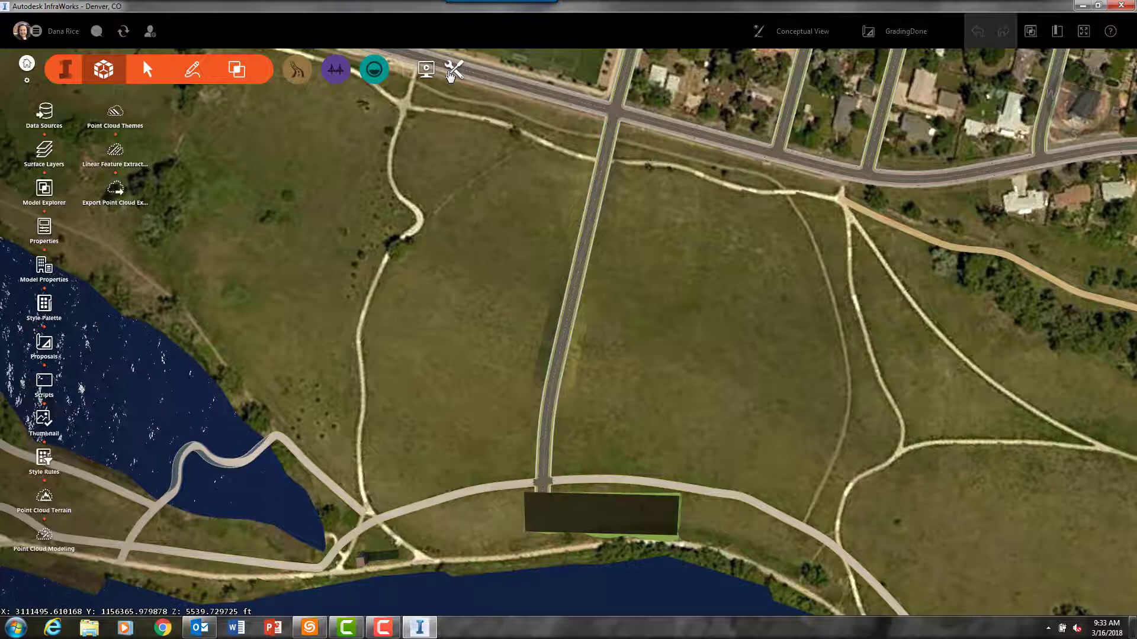
Step: Export a four-corner polygon region around the graded pad to IM_Export.imx
{"action": "left_click", "coordinate": [451, 70]}
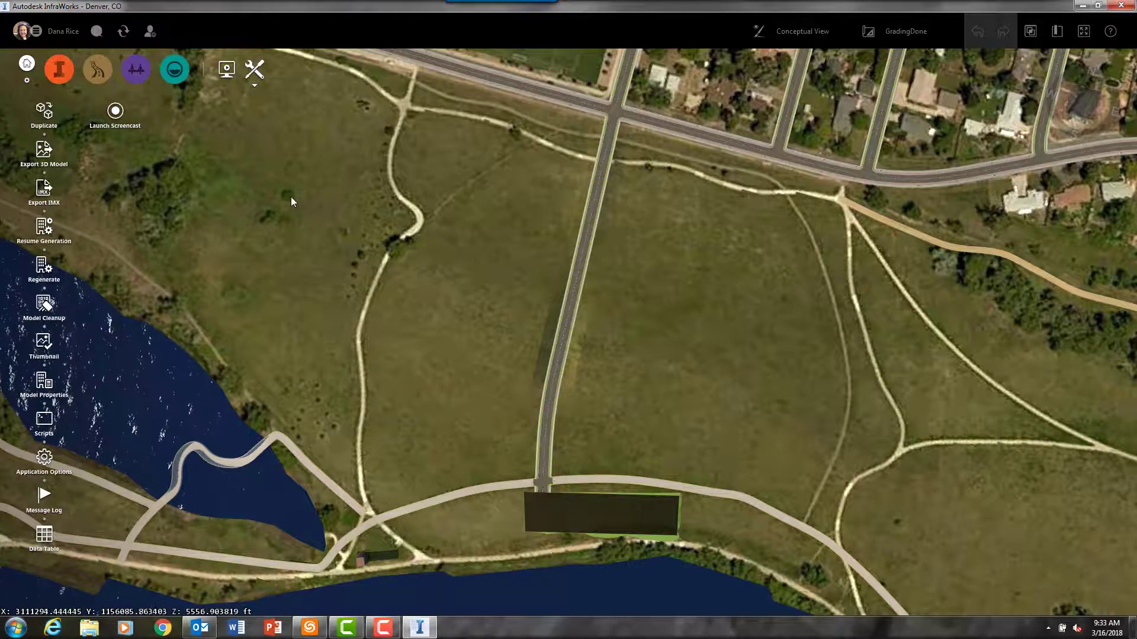
{"action": "left_click", "coordinate": [44, 189]}
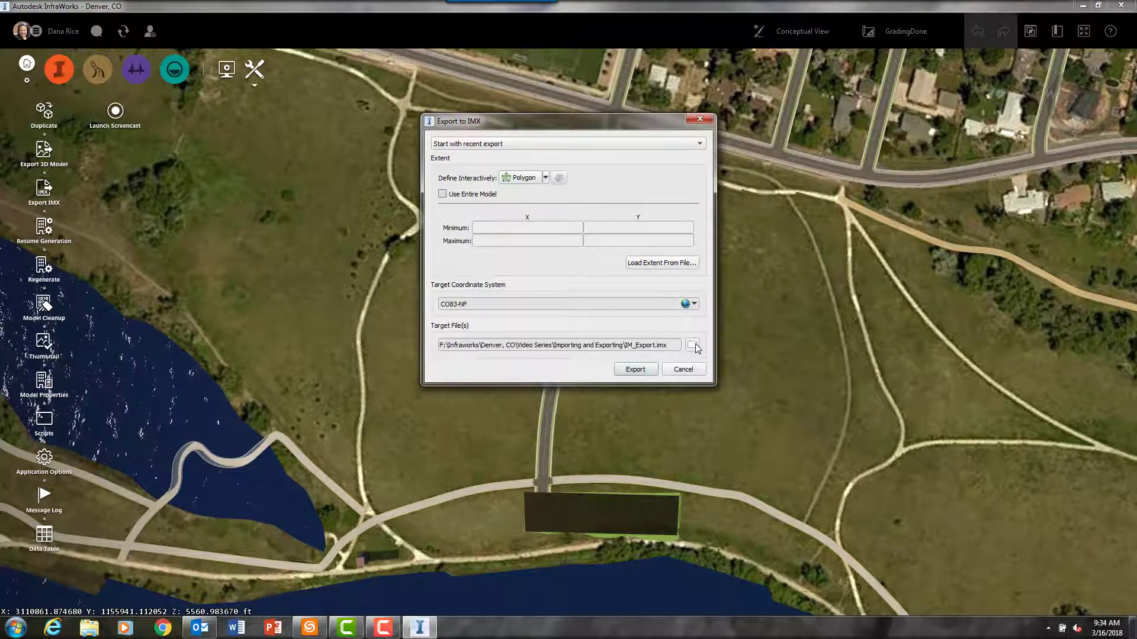
{"action": "left_click", "coordinate": [521, 178]}
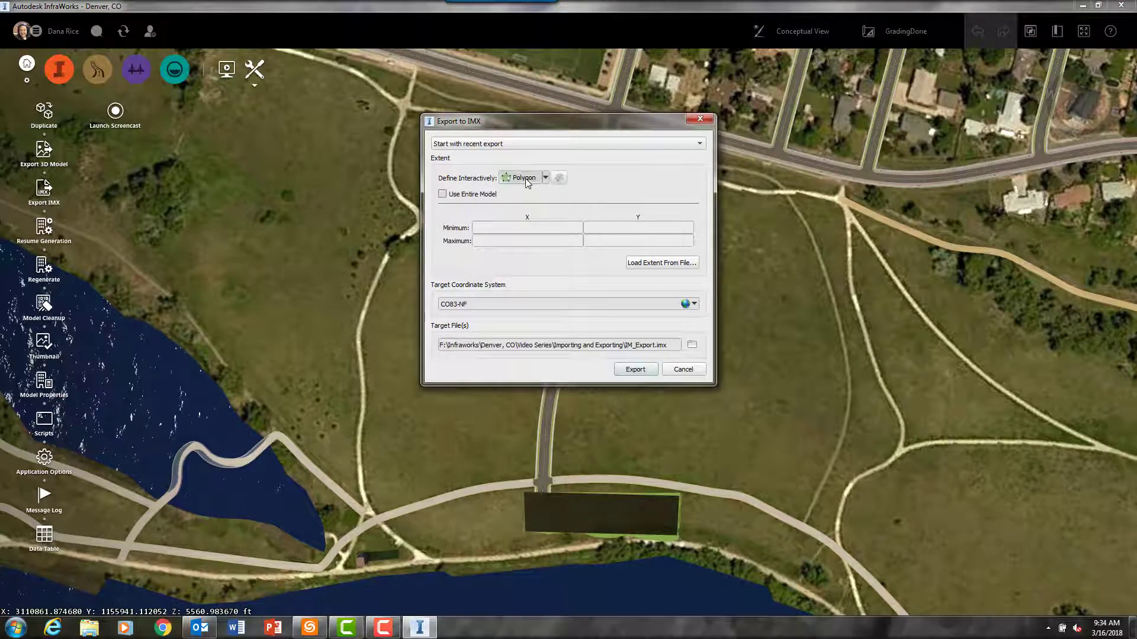
{"action": "left_click", "coordinate": [512, 456]}
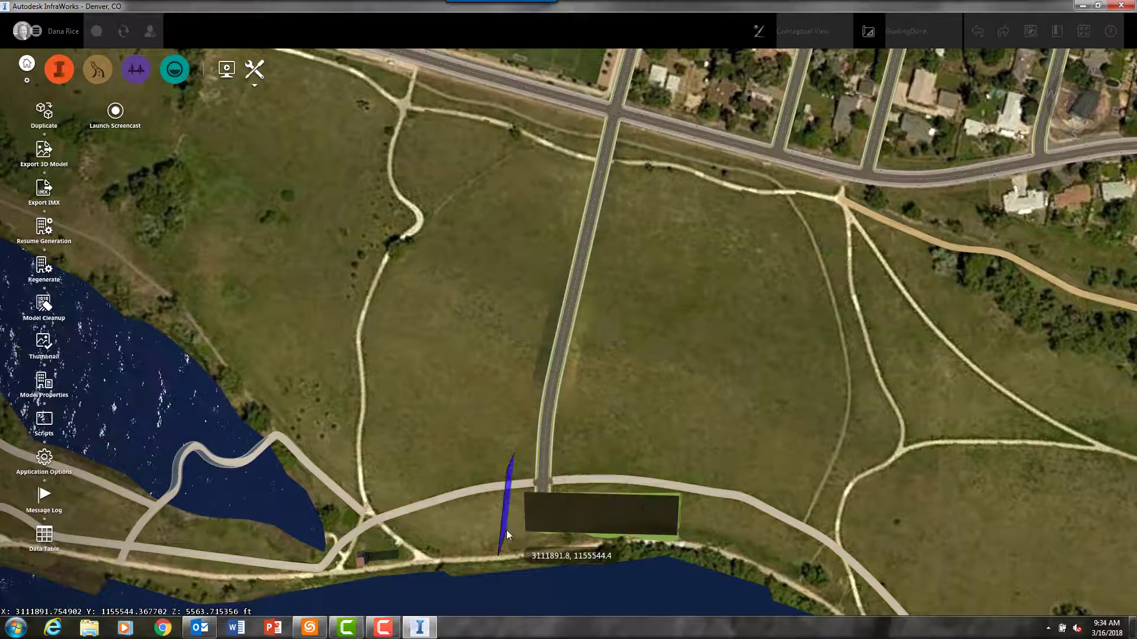
{"action": "left_click", "coordinate": [499, 556]}
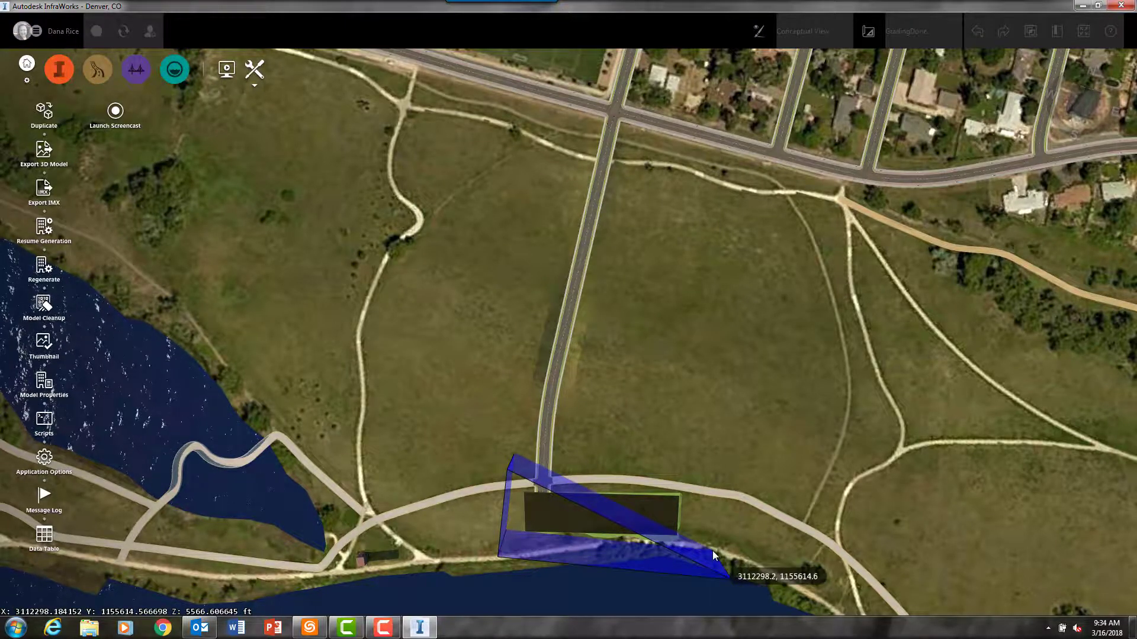
{"action": "left_click", "coordinate": [713, 554]}
{"action": "double_click", "coordinate": [698, 460]}
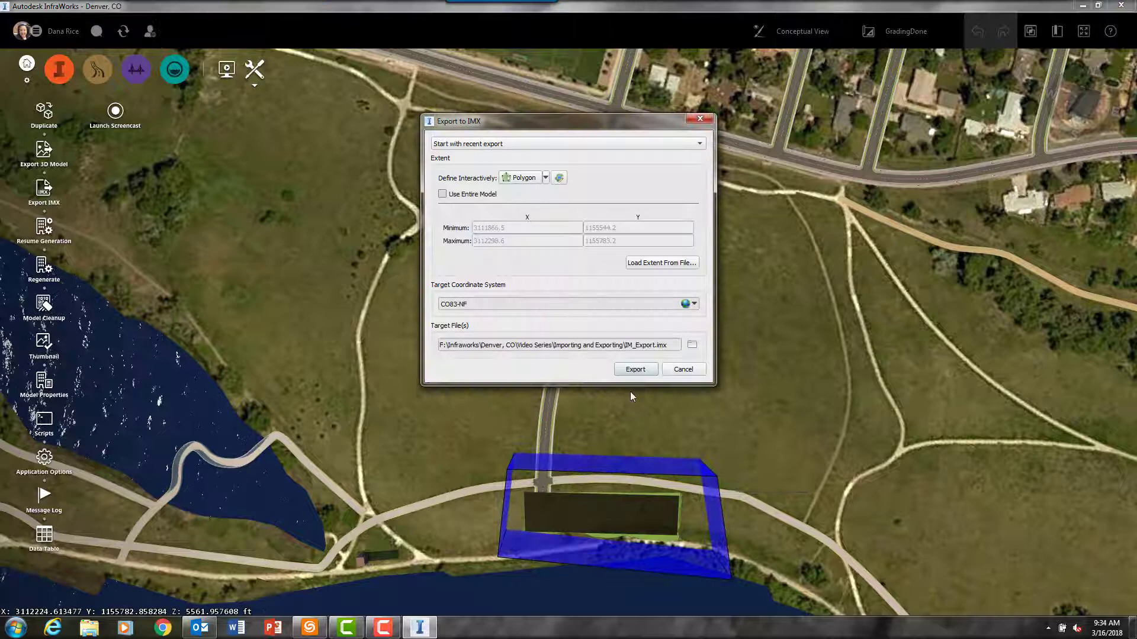
{"action": "left_click", "coordinate": [635, 369]}
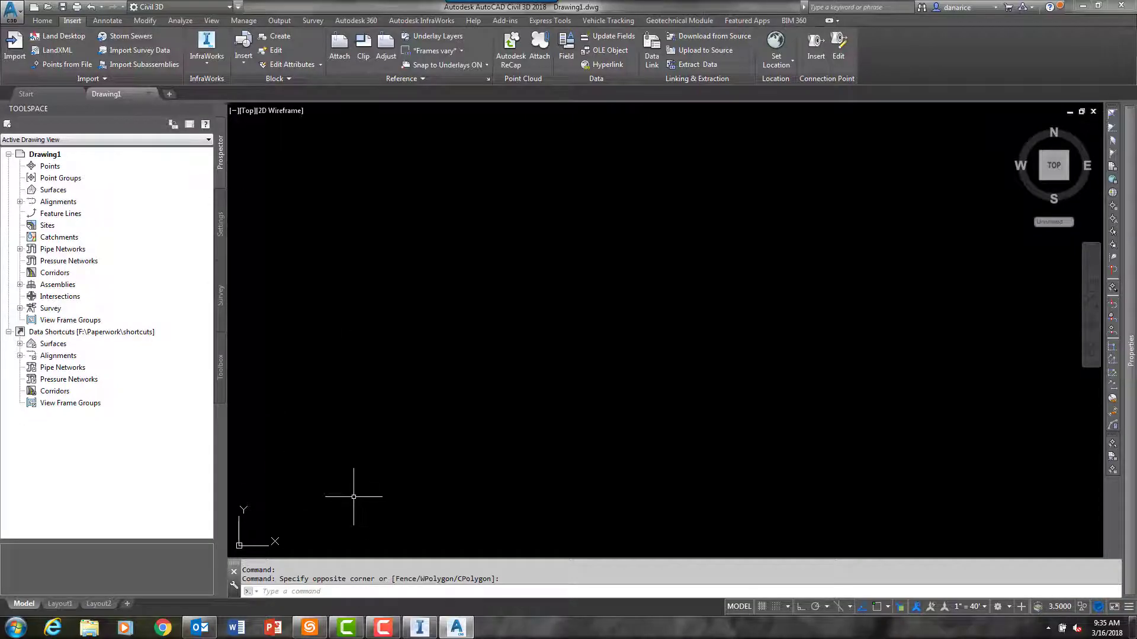
Step: Open the drawing Frontier Museum_video.dwg from the Denver, CO folder
{"action": "key", "text": "ctrl+o"}
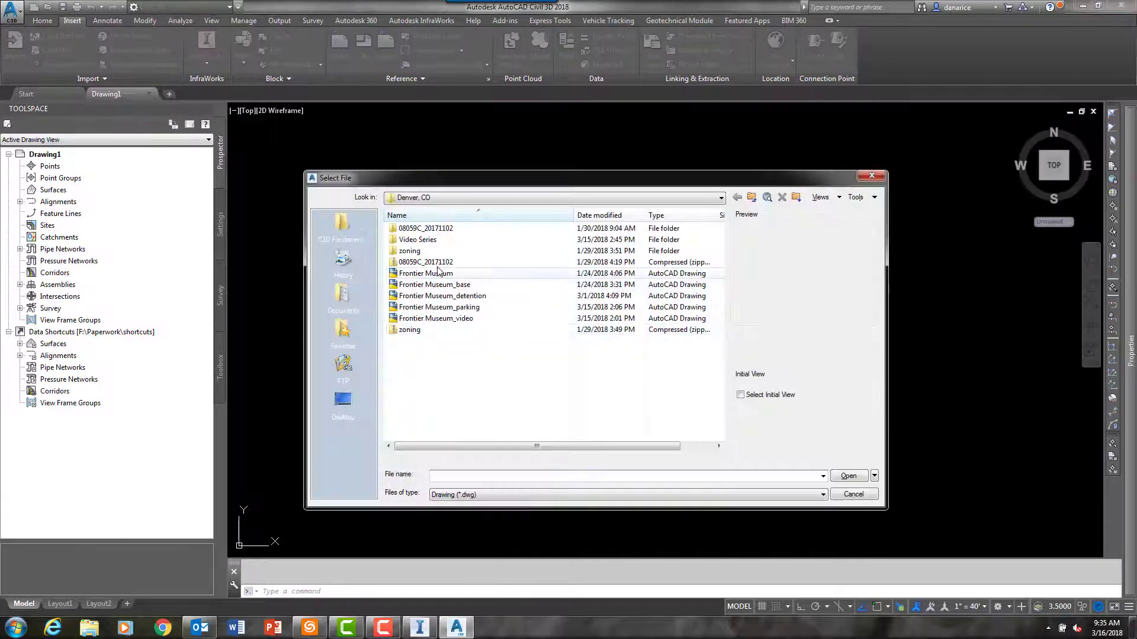
{"action": "left_click", "coordinate": [449, 286]}
{"action": "left_click", "coordinate": [485, 319]}
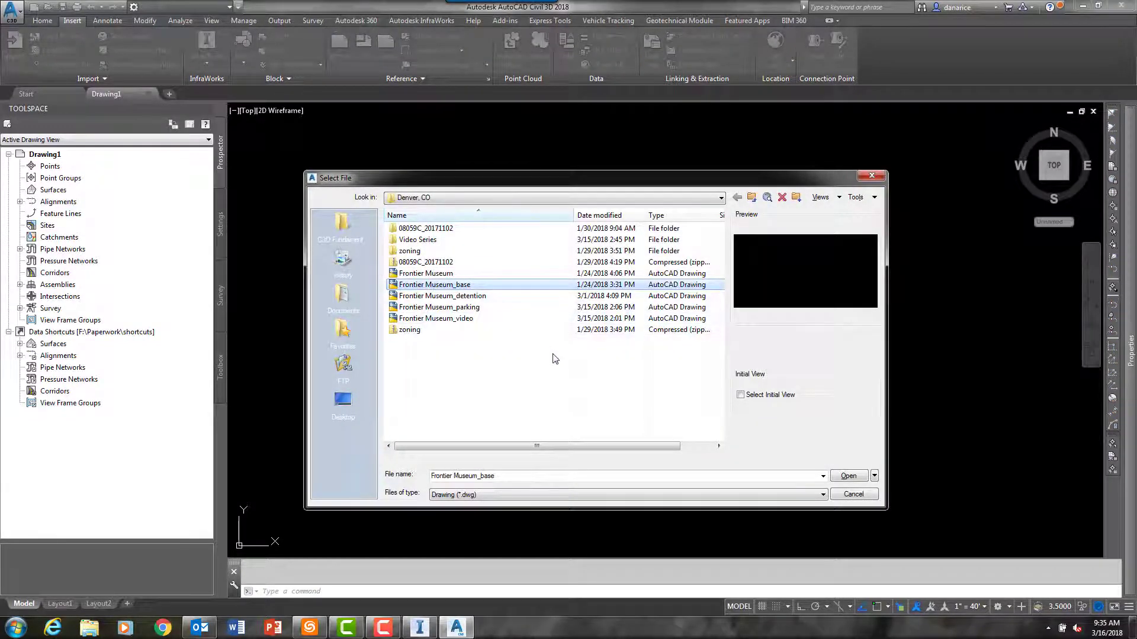
{"action": "key", "text": "Return"}
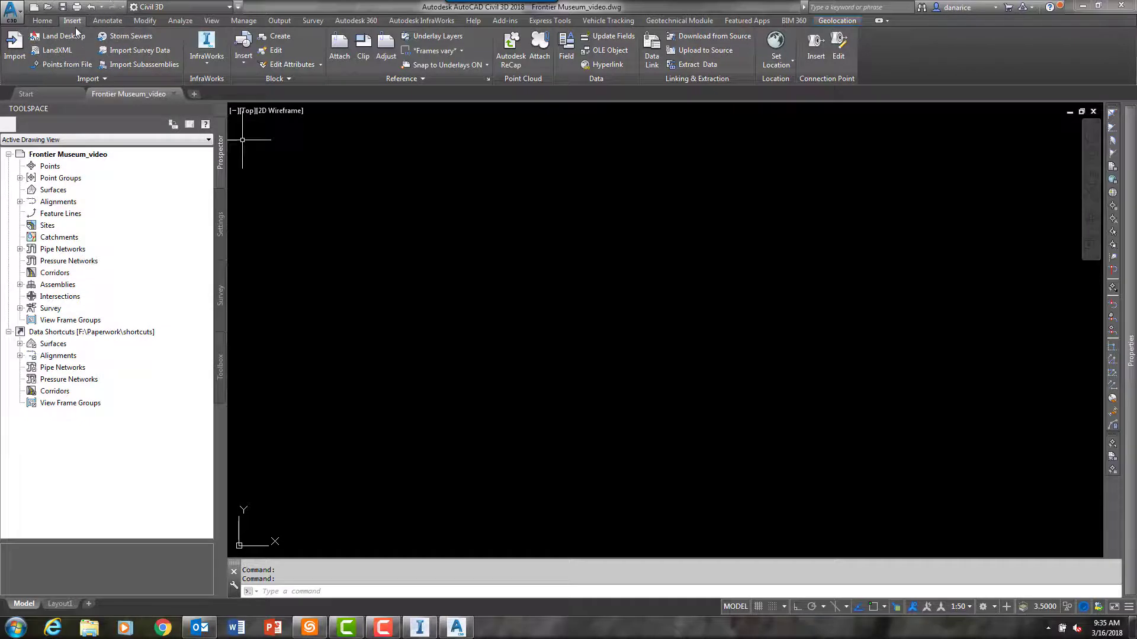
Step: Load IM_Export.imx into the Open InfraWorks Model dialog, showing the compatible CO83-NF coordinate system
{"action": "left_click", "coordinate": [206, 65]}
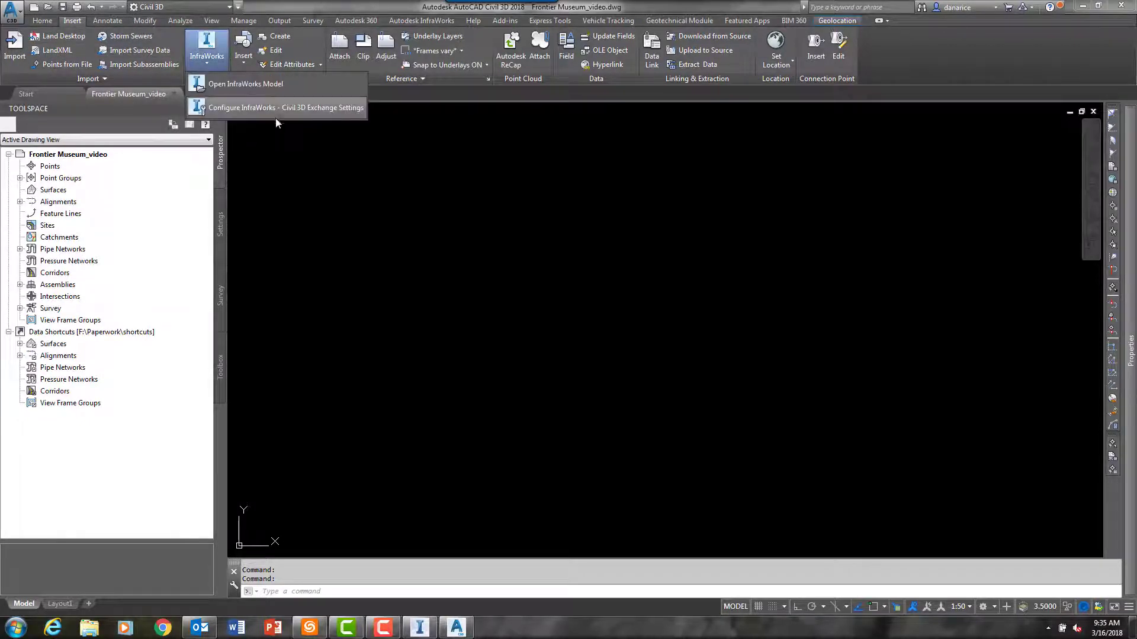
{"action": "left_click", "coordinate": [251, 85]}
{"action": "left_click", "coordinate": [667, 144]}
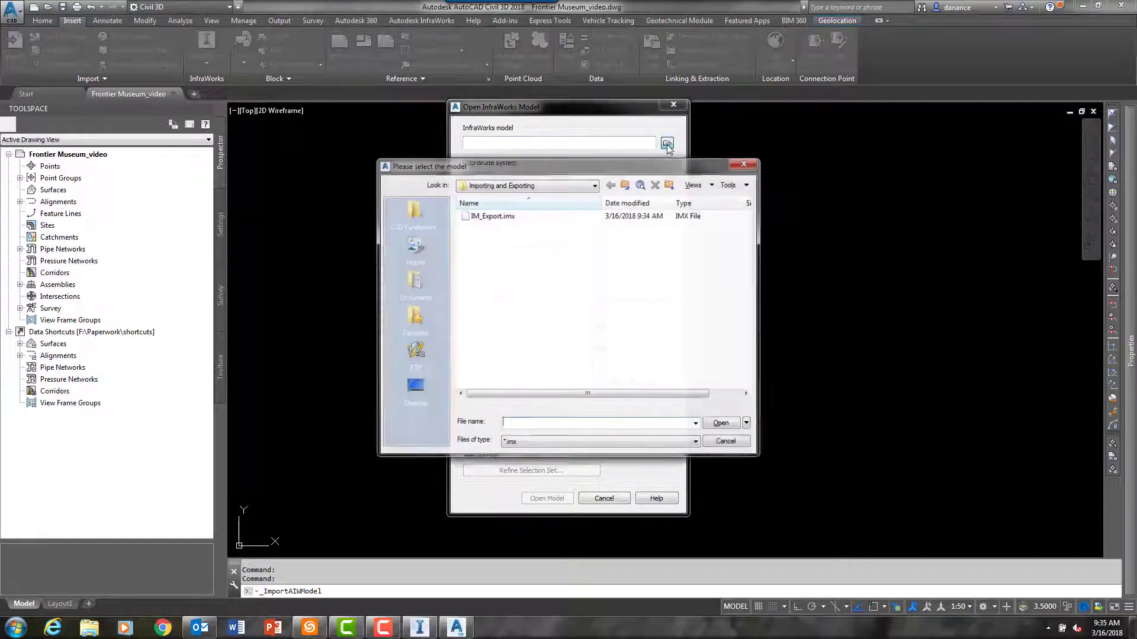
{"action": "left_click", "coordinate": [489, 219]}
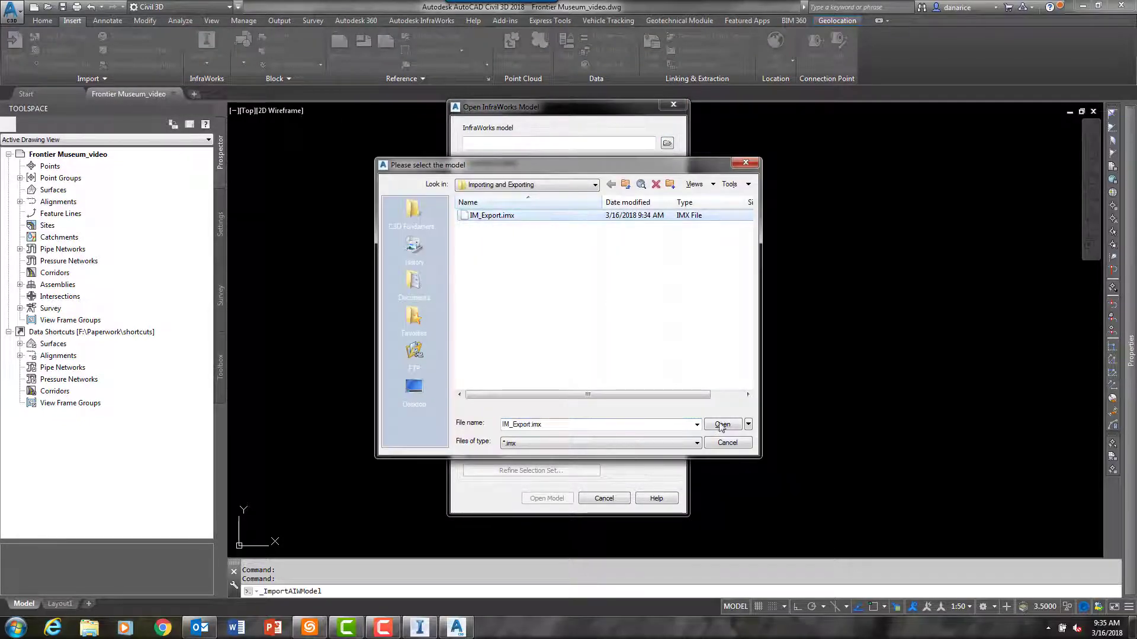
{"action": "left_click", "coordinate": [721, 425]}
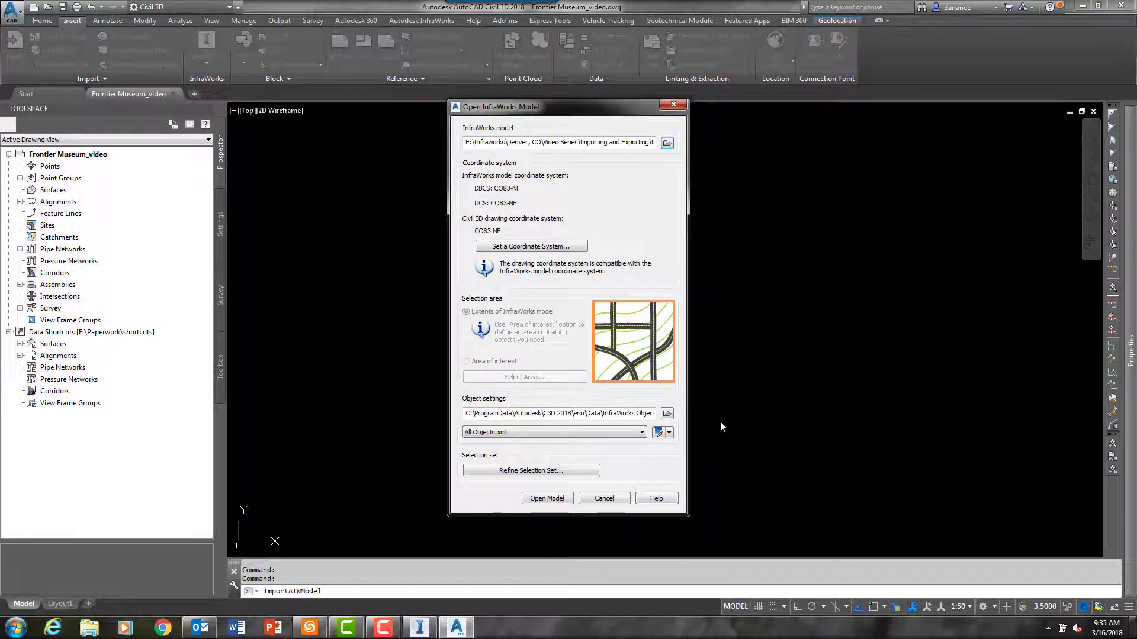
Step: Import the InfraWorks model into the drawing and inspect the imported surfaces
{"action": "left_click", "coordinate": [560, 500]}
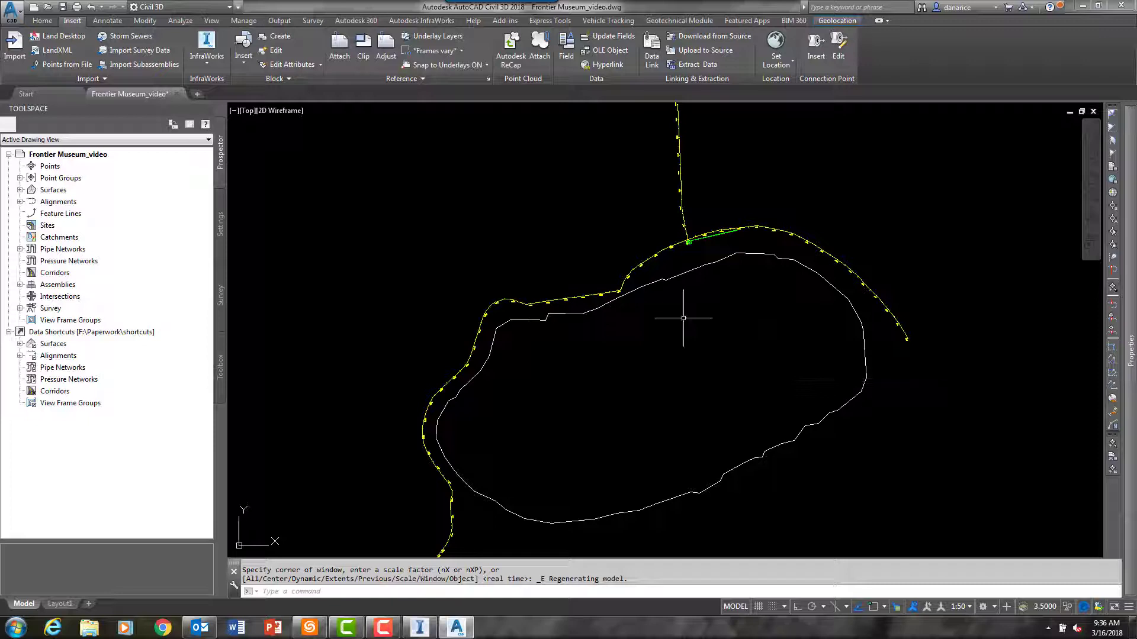
{"action": "scroll", "coordinate": [681, 237], "scroll_direction": "up", "scroll_amount": 4}
{"action": "scroll", "coordinate": [675, 234], "scroll_direction": "down", "scroll_amount": 1}
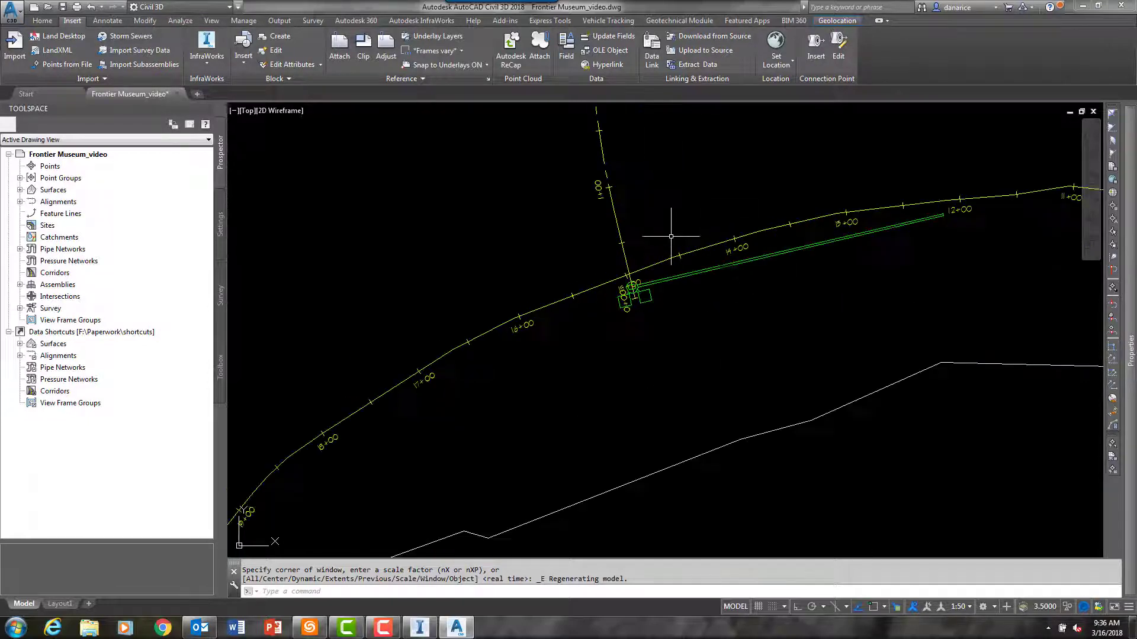
{"action": "scroll", "coordinate": [668, 237], "scroll_direction": "down", "scroll_amount": 1}
{"action": "scroll", "coordinate": [667, 239], "scroll_direction": "down", "scroll_amount": 1}
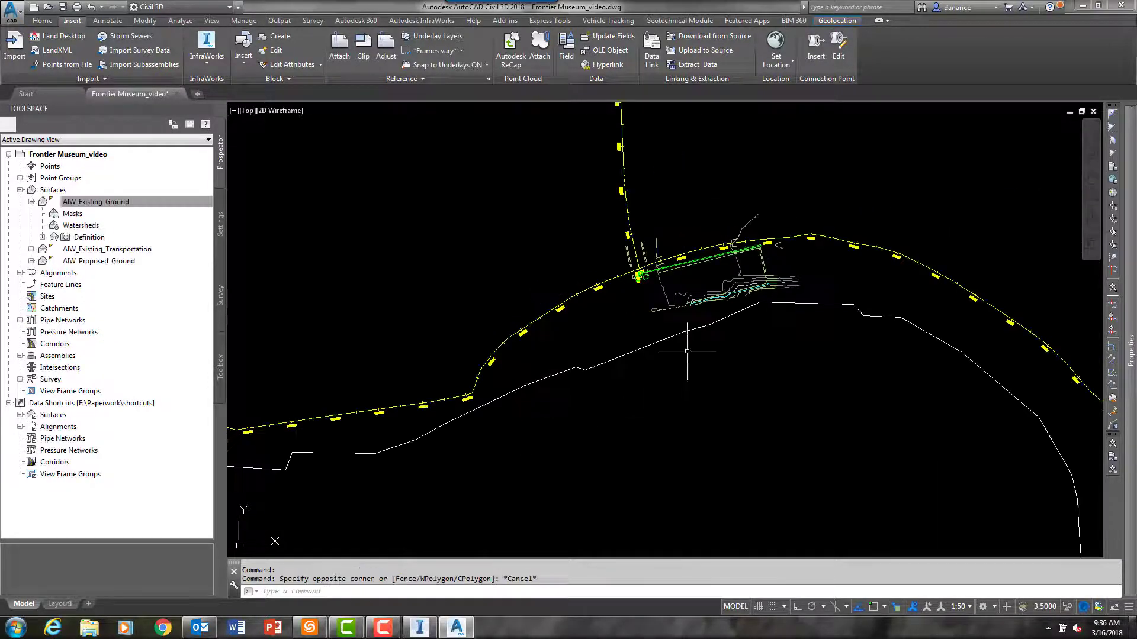
{"action": "scroll", "coordinate": [687, 296], "scroll_direction": "up", "scroll_amount": 2}
{"action": "scroll", "coordinate": [690, 270], "scroll_direction": "up", "scroll_amount": 2}
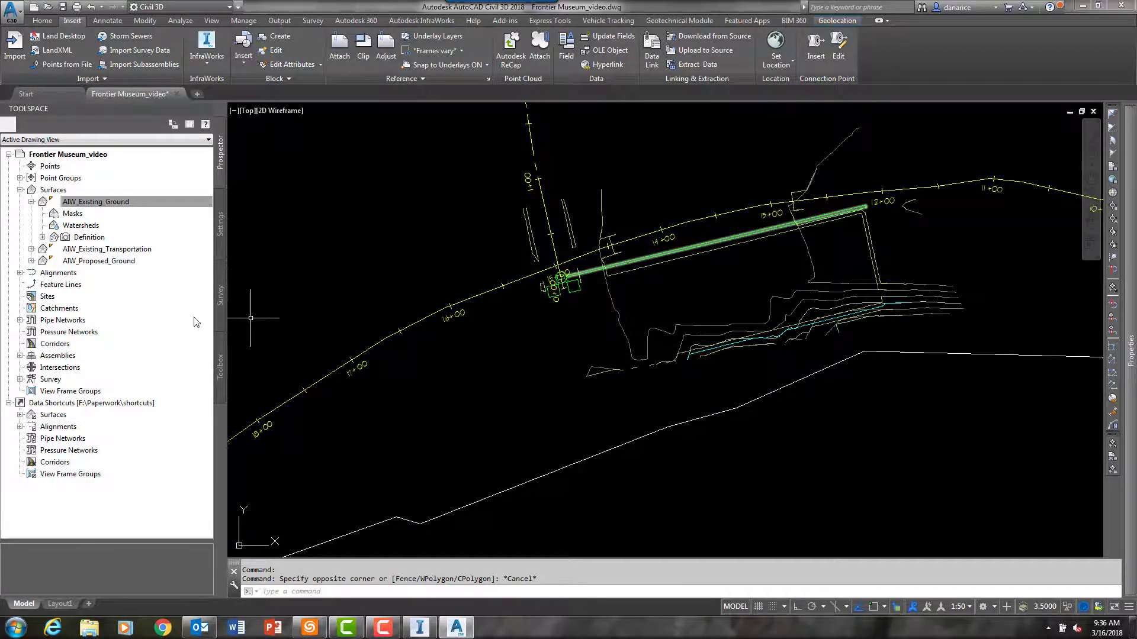
Step: Select the whole Drainage Network from Toolspace Pipe Networks, then clear the selection
{"action": "left_click", "coordinate": [19, 320]}
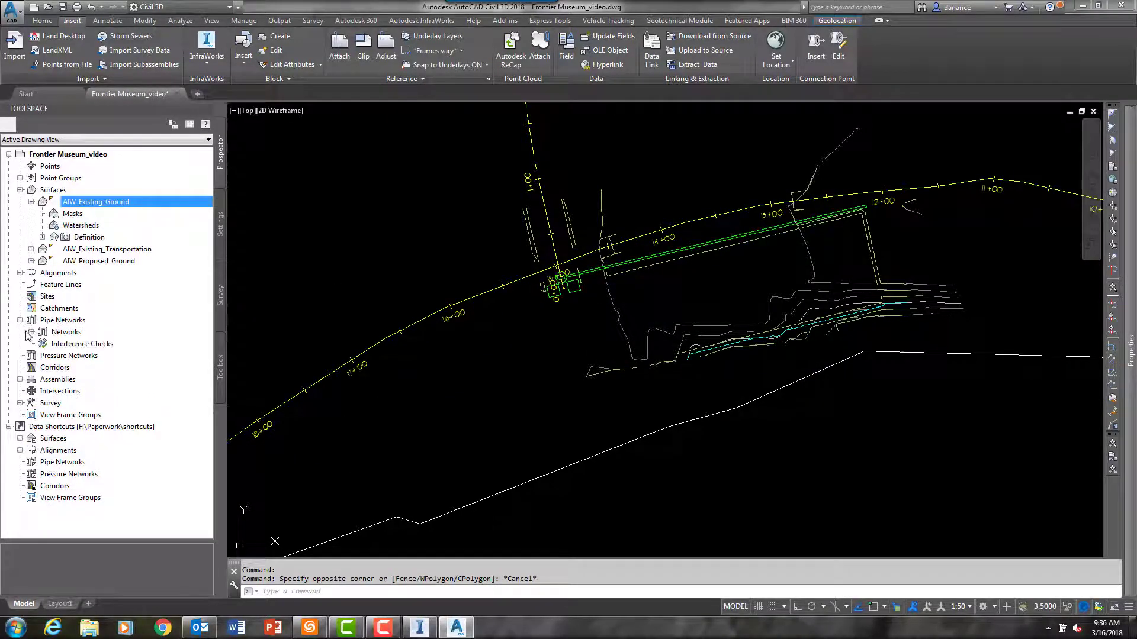
{"action": "left_click", "coordinate": [31, 332]}
{"action": "left_click", "coordinate": [42, 344]}
{"action": "left_click", "coordinate": [82, 355]}
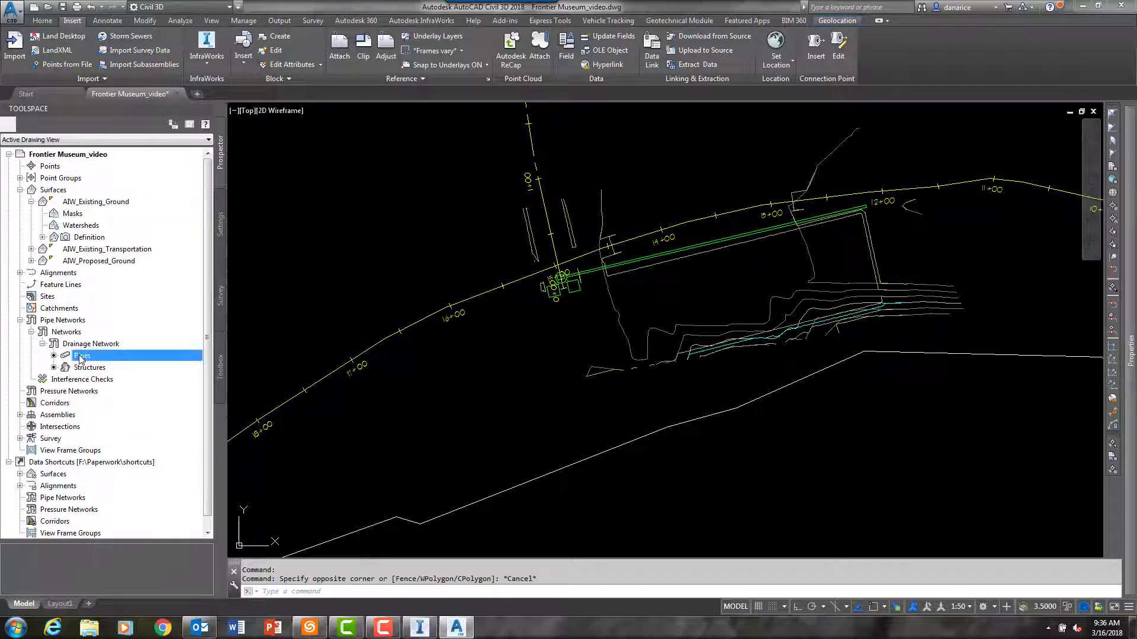
{"action": "right_click", "coordinate": [86, 354]}
{"action": "left_click", "coordinate": [86, 346]}
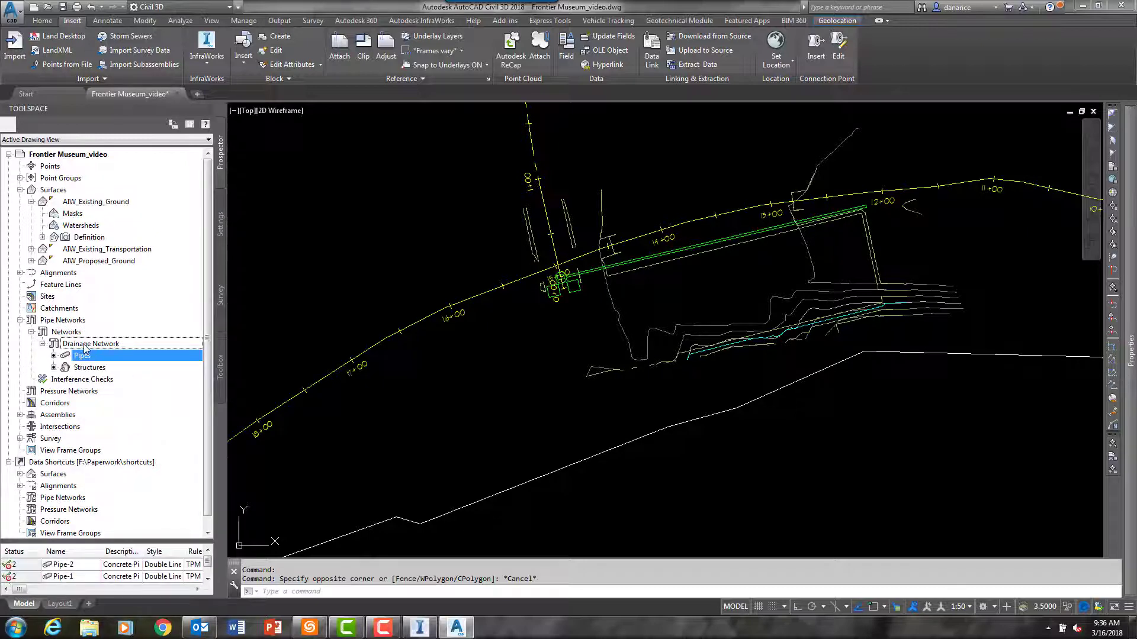
{"action": "right_click", "coordinate": [86, 346]}
{"action": "left_click", "coordinate": [119, 419]}
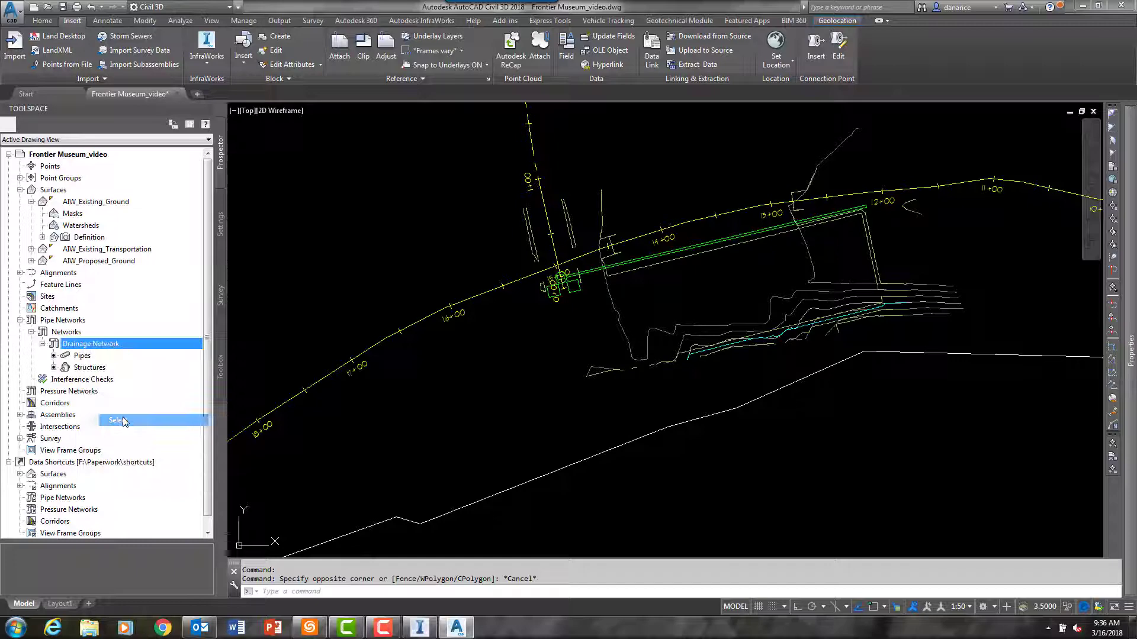
{"action": "scroll", "coordinate": [394, 367], "scroll_direction": "down", "scroll_amount": 2}
{"action": "scroll", "coordinate": [393, 367], "scroll_direction": "down", "scroll_amount": 2}
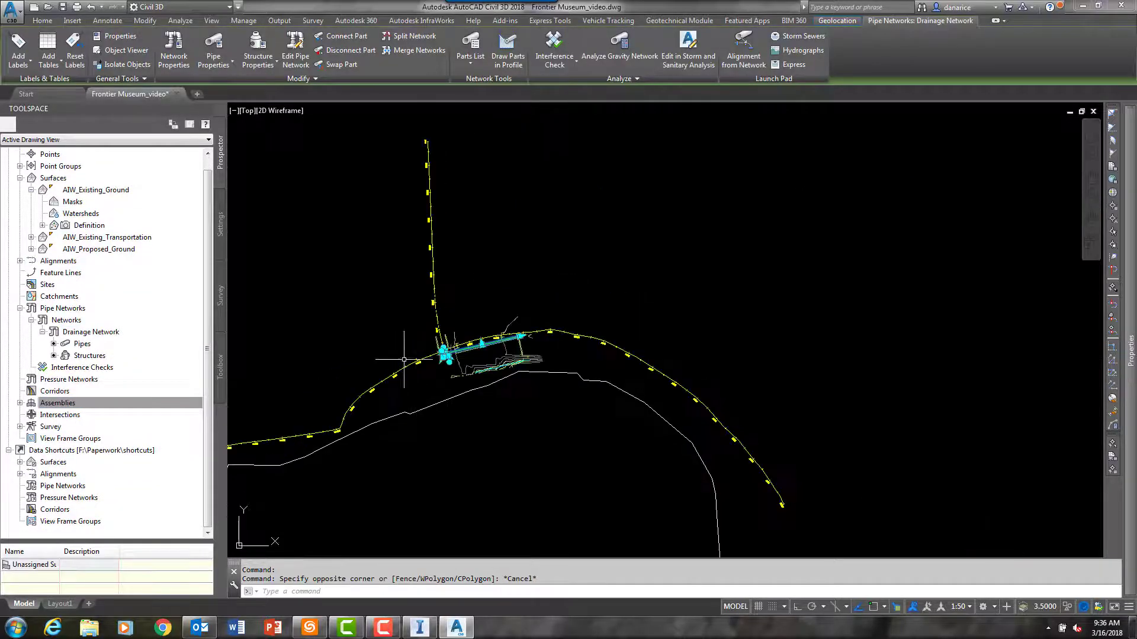
{"action": "scroll", "coordinate": [382, 379], "scroll_direction": "up", "scroll_amount": 5}
{"action": "key", "text": "Escape"}
Step: Zoom out of the drawing and return to InfraWorks
{"action": "scroll", "coordinate": [379, 392], "scroll_direction": "down", "scroll_amount": 2}
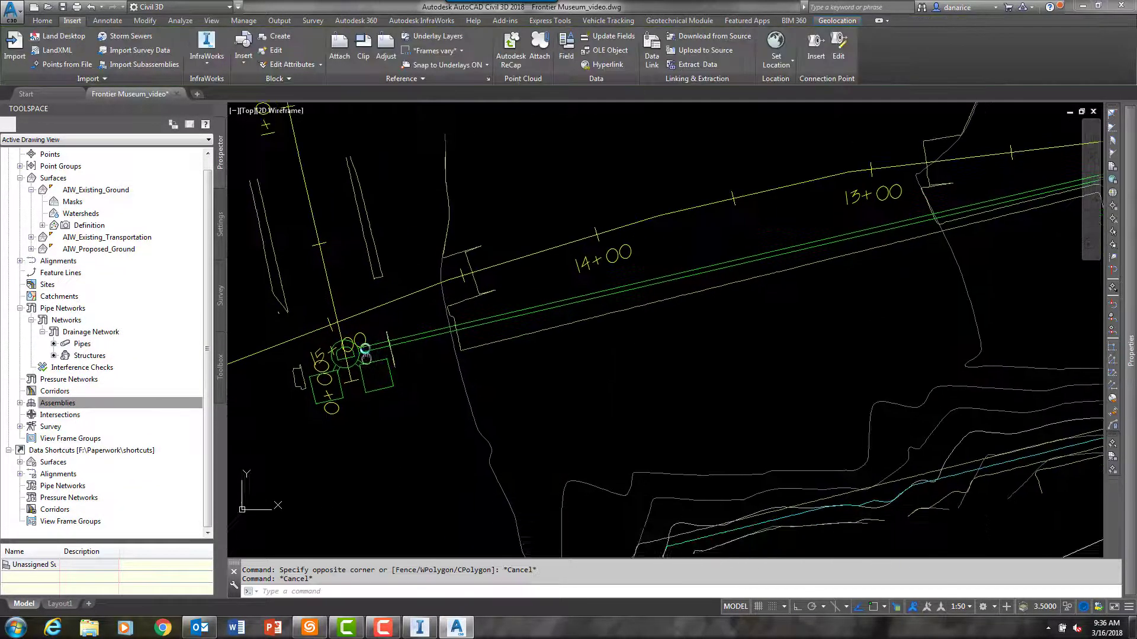
{"action": "scroll", "coordinate": [351, 346], "scroll_direction": "down", "scroll_amount": 1}
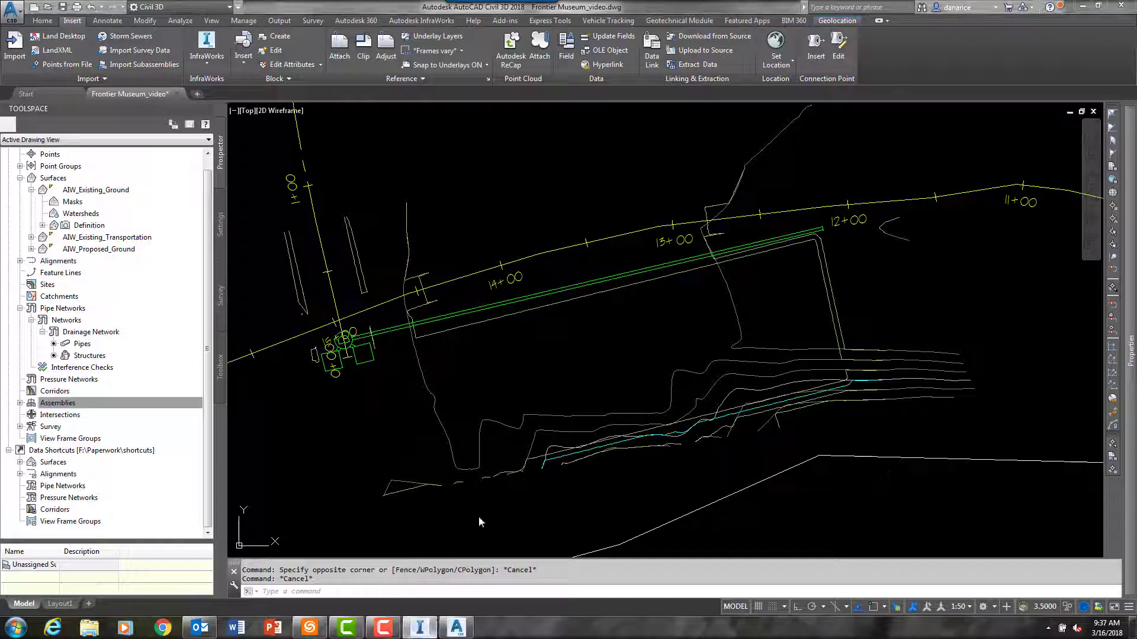
{"action": "key", "text": "alt+Tab"}
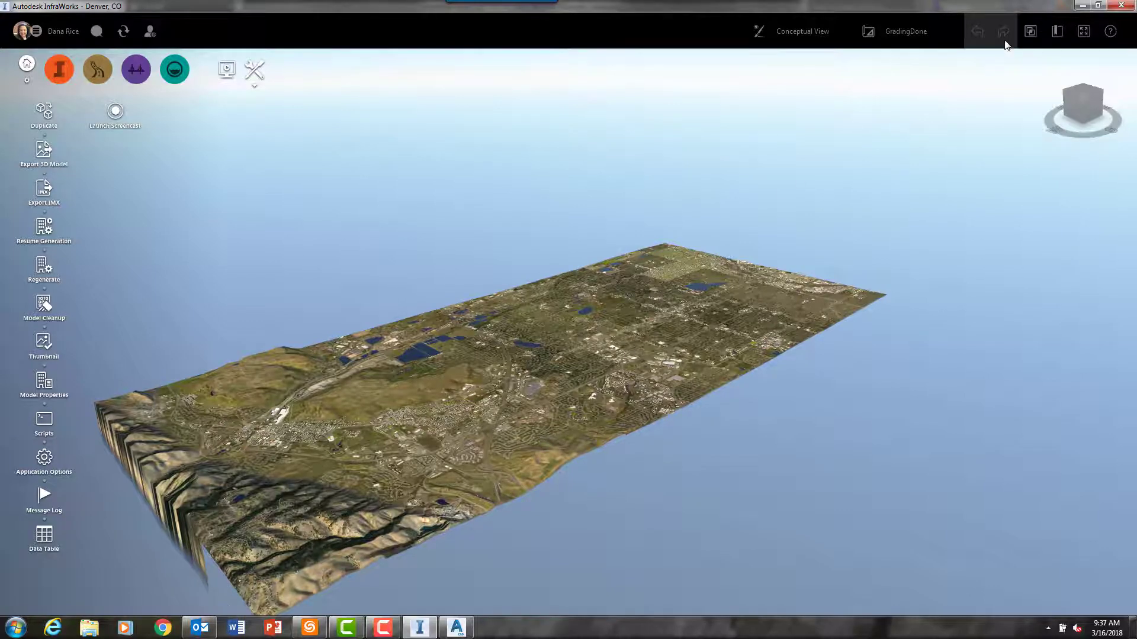
Step: Fly to the Aerial View bookmark and list the model's data sources
{"action": "left_click", "coordinate": [1057, 32]}
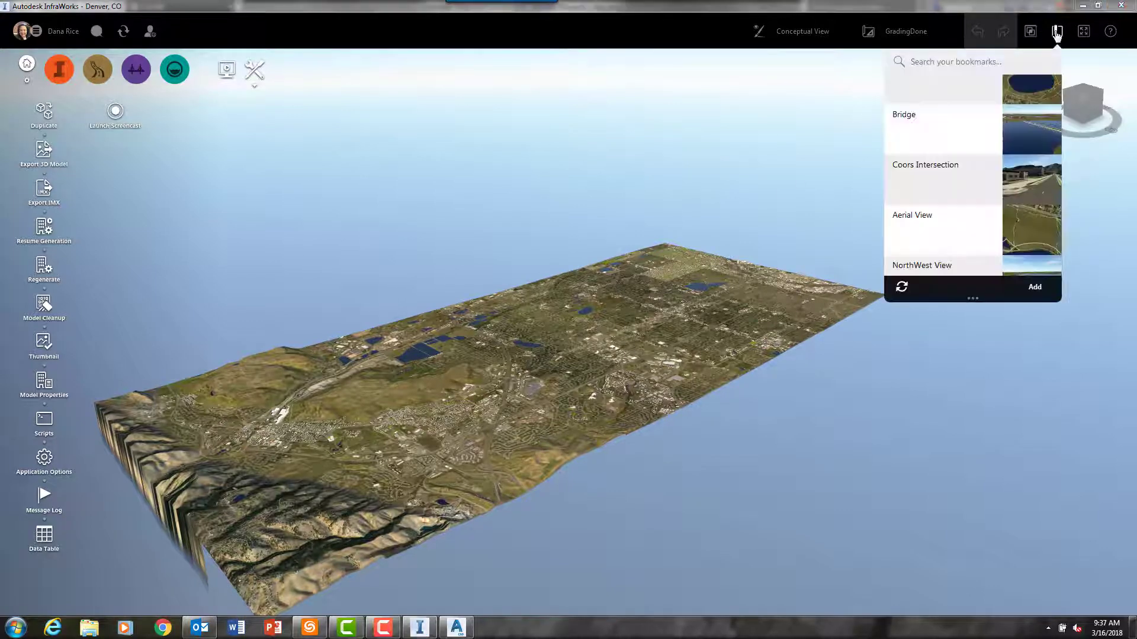
{"action": "left_click", "coordinate": [927, 239]}
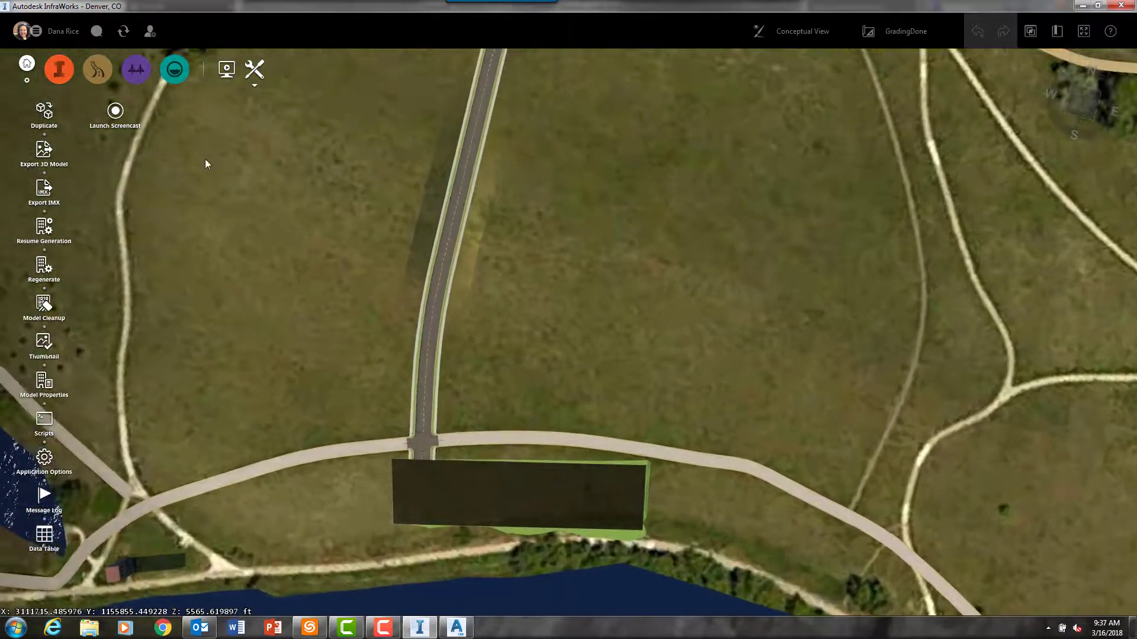
{"action": "left_click", "coordinate": [55, 69]}
{"action": "left_click", "coordinate": [47, 112]}
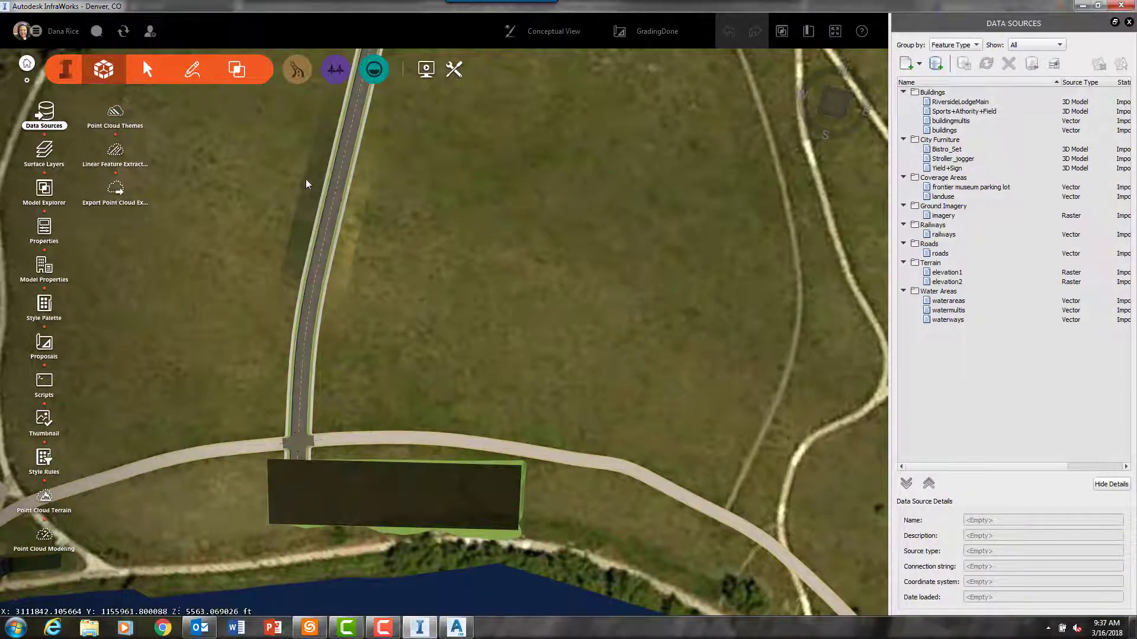
Step: Try adding an AutoCAD DWG (3D Objects) source, then dismiss the file selection
{"action": "left_click", "coordinate": [920, 65]}
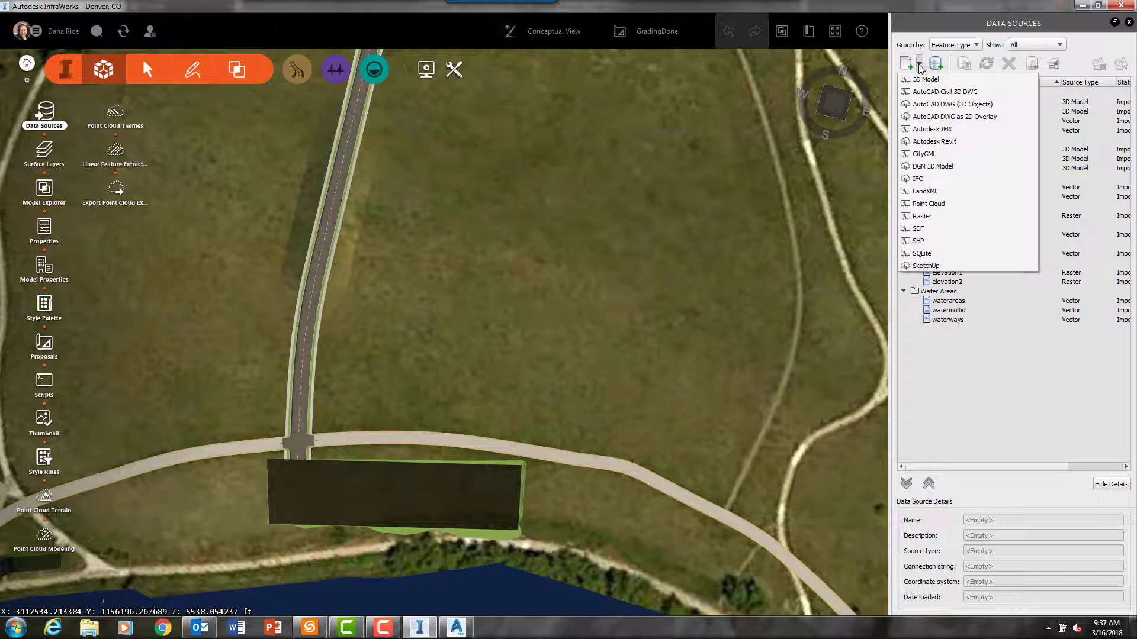
{"action": "left_click", "coordinate": [938, 105]}
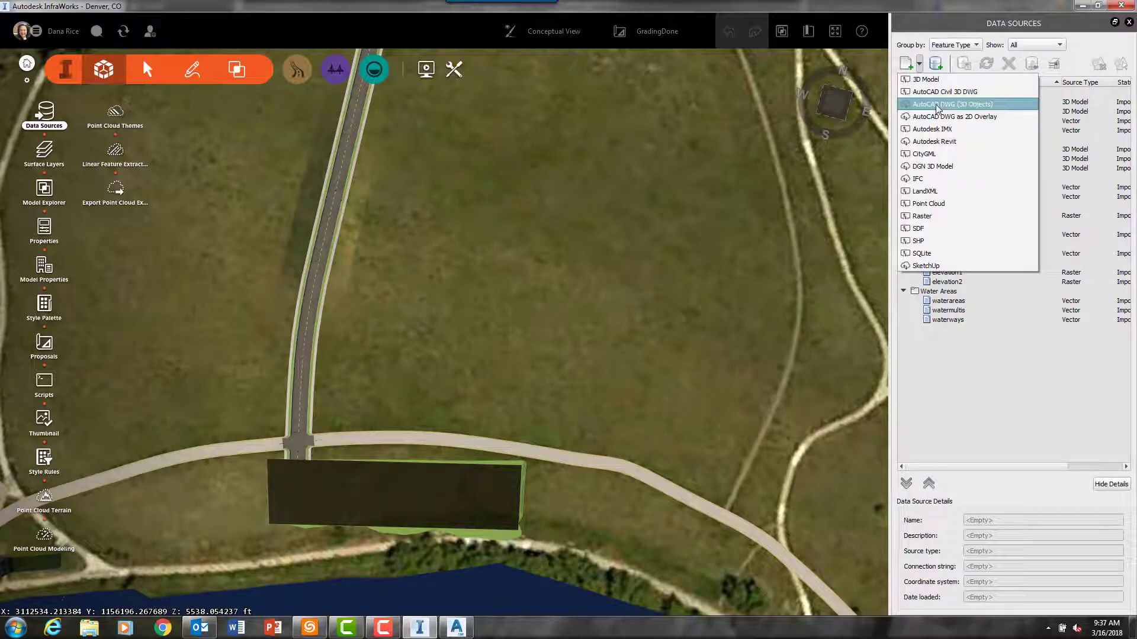
{"action": "left_click", "coordinate": [938, 104]}
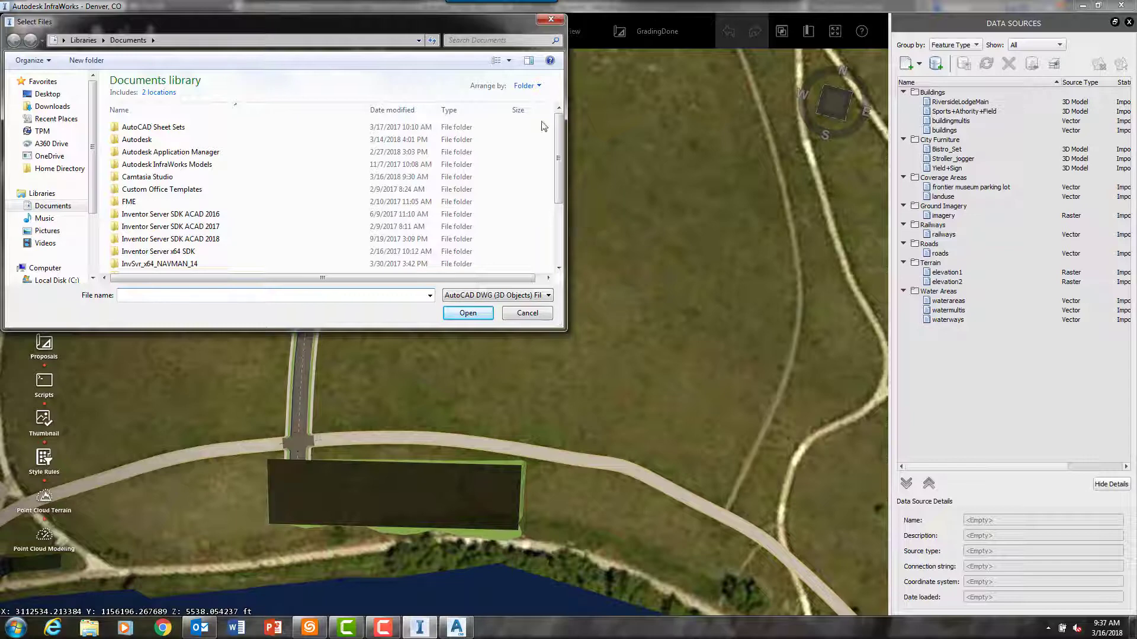
{"action": "left_click", "coordinate": [551, 19]}
Step: Add an AutoCAD Civil 3D DWG source from F:\Infraworks\Denver, CO: Frontier Museum_detention
{"action": "left_click", "coordinate": [919, 63]}
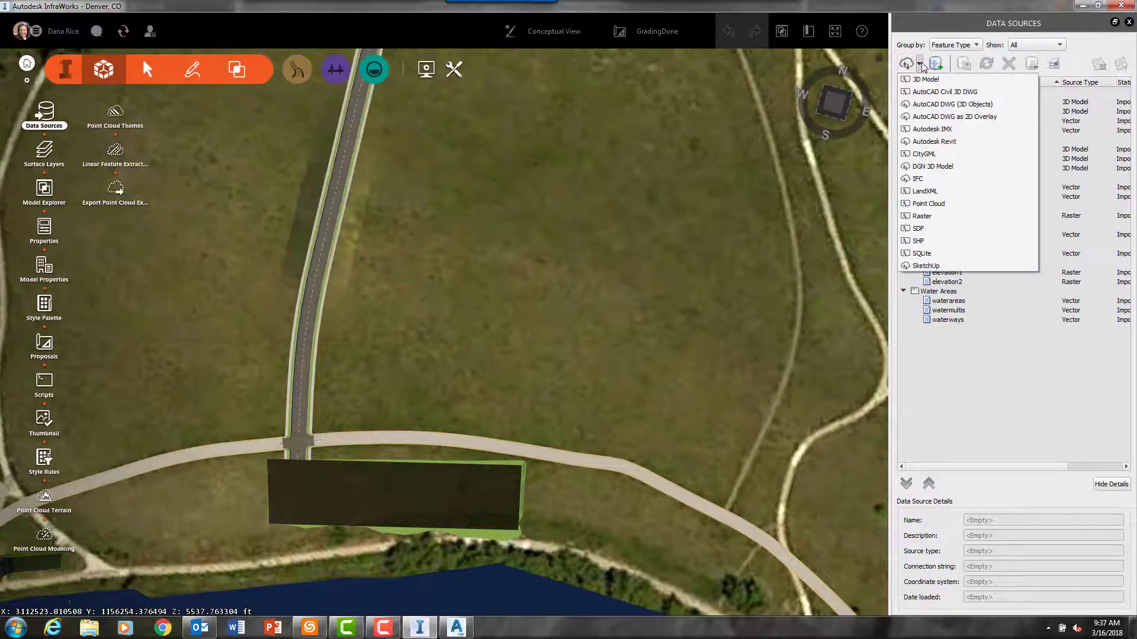
{"action": "left_click", "coordinate": [942, 93]}
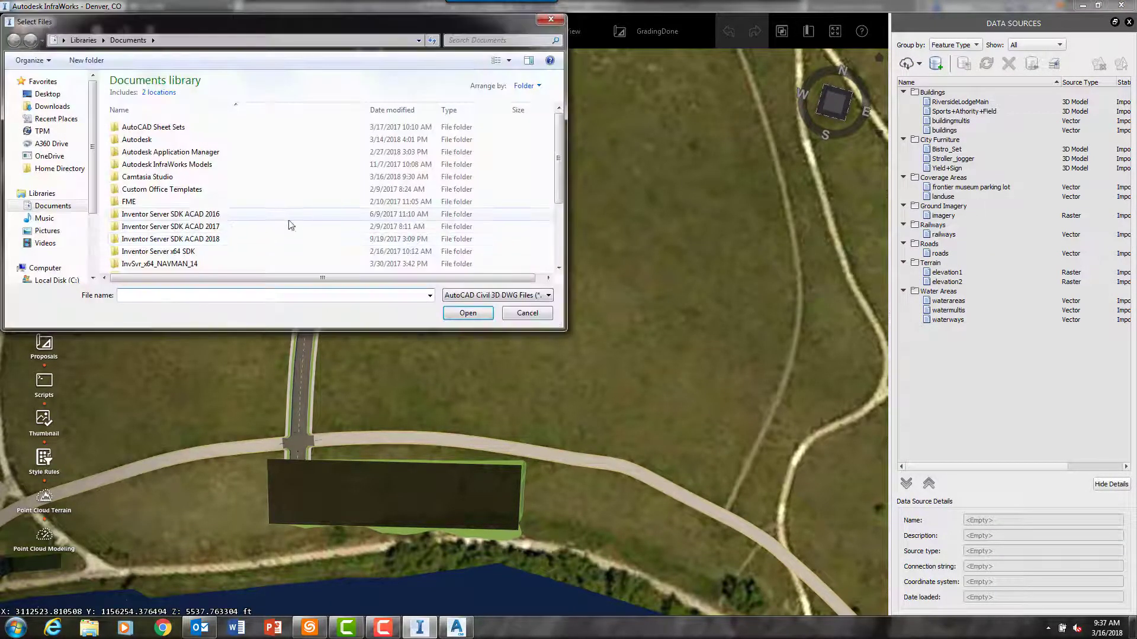
{"action": "left_click_drag", "start_coordinate": [93, 158], "coordinate": [93, 216]}
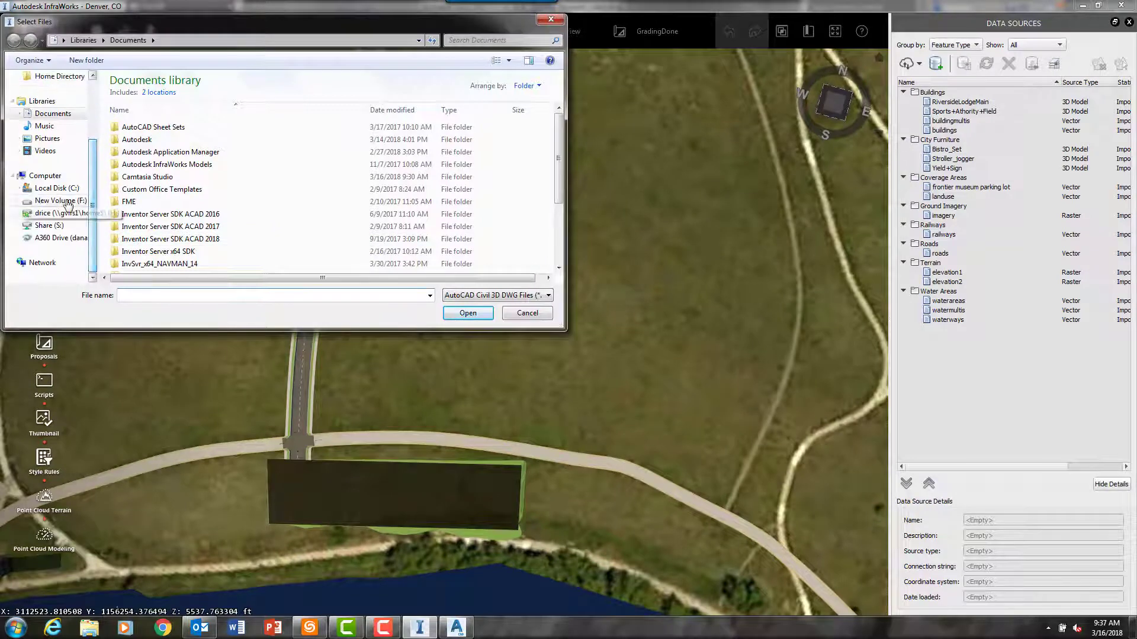
{"action": "left_click", "coordinate": [59, 201]}
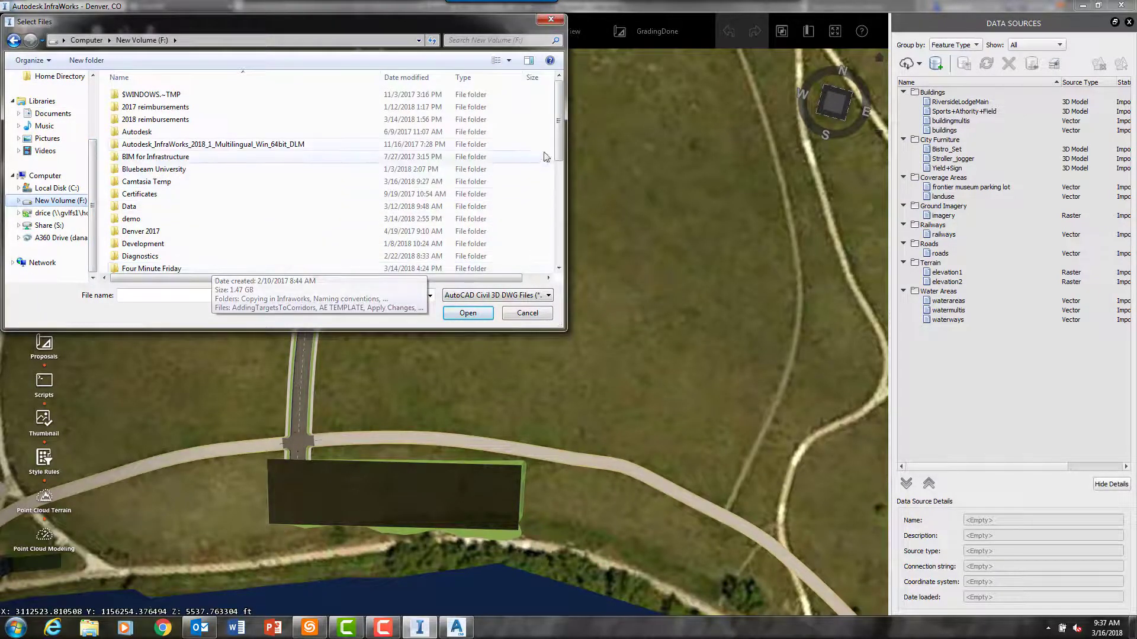
{"action": "scroll", "coordinate": [562, 188], "scroll_direction": "down", "scroll_amount": 3}
{"action": "double_click", "coordinate": [138, 176]}
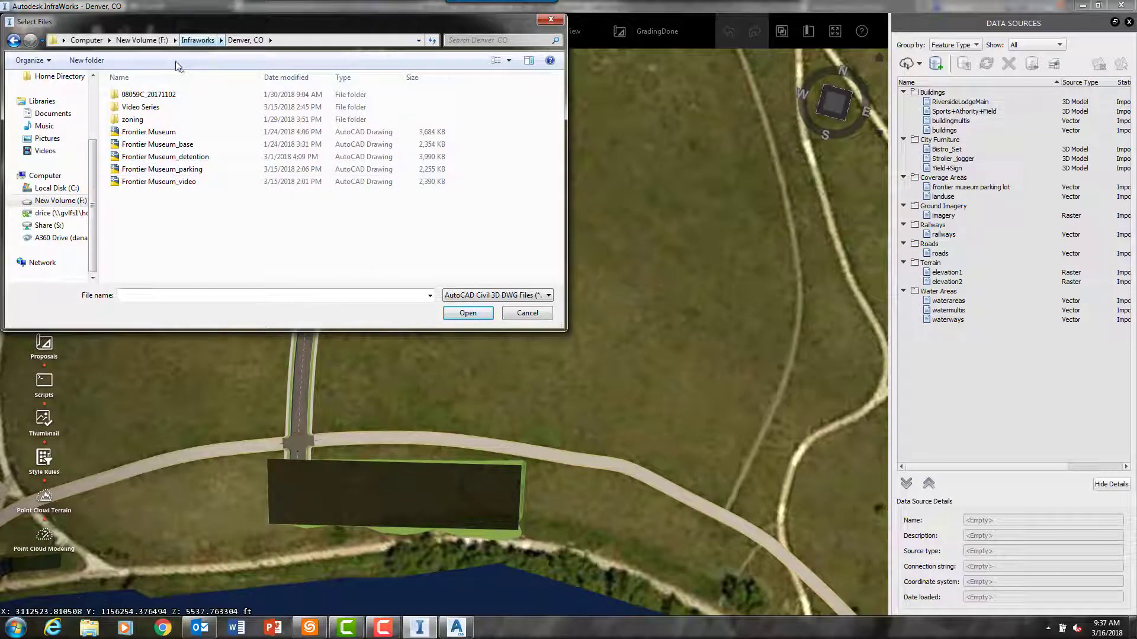
{"action": "double_click", "coordinate": [172, 159]}
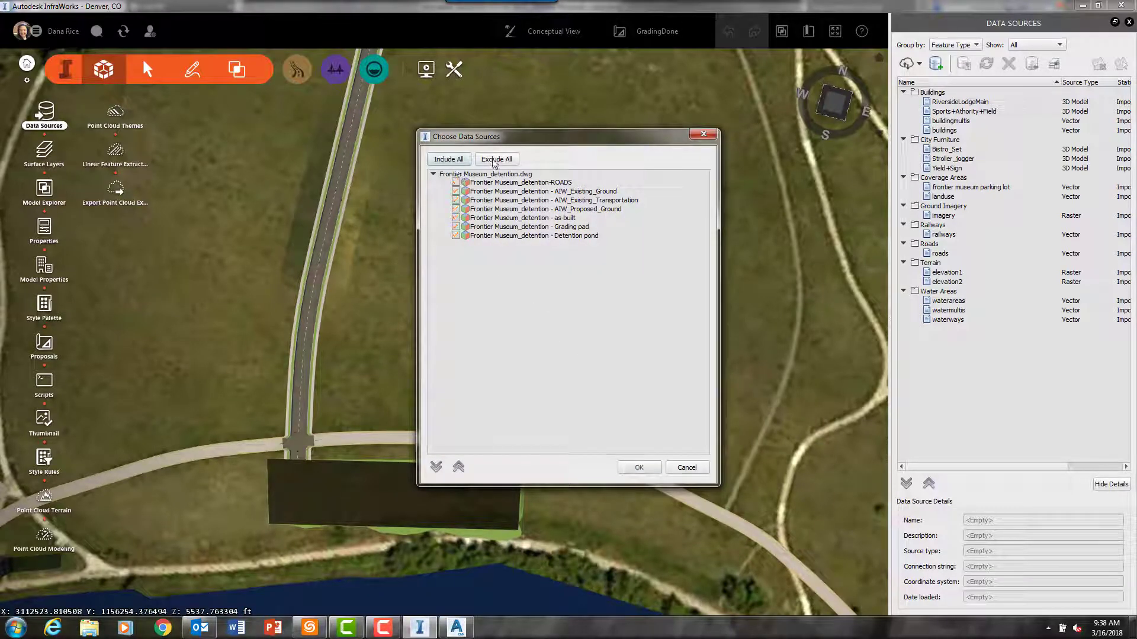
Step: Import only the Detention pond layer as terrain, then tilt the view toward the pond
{"action": "left_click", "coordinate": [495, 160]}
{"action": "left_click", "coordinate": [456, 236]}
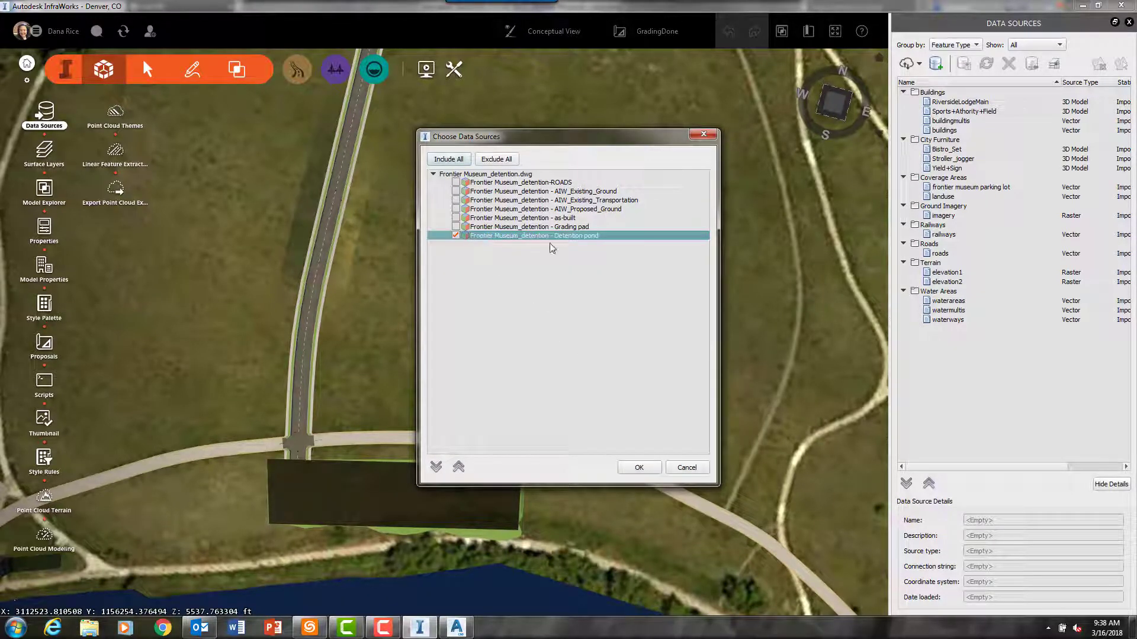
{"action": "left_click", "coordinate": [637, 467]}
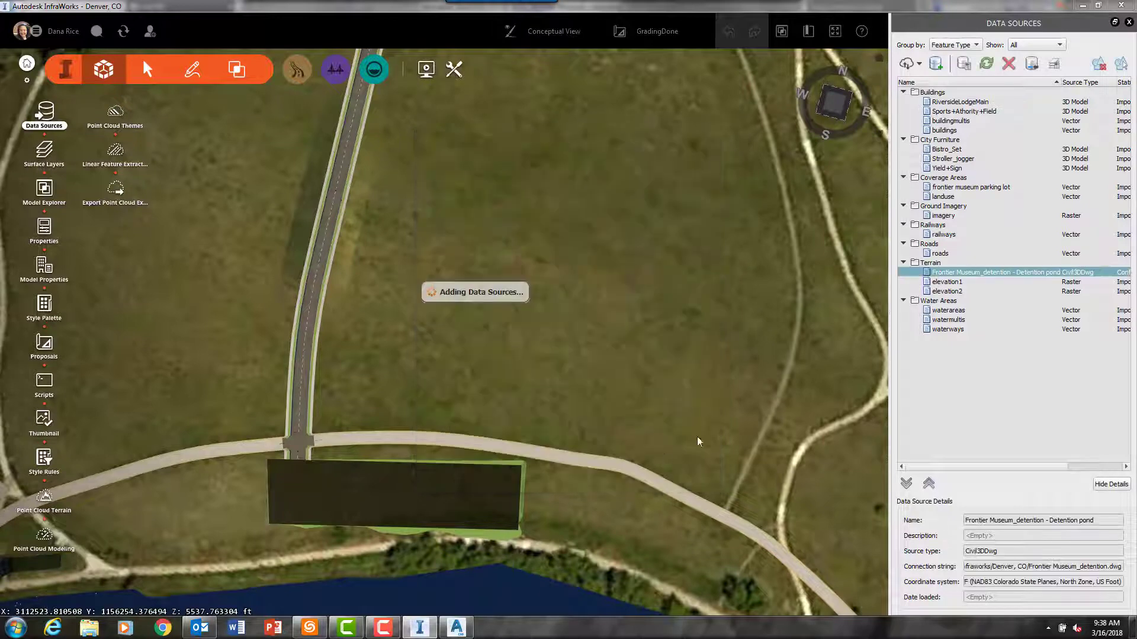
{"action": "middle_click_drag", "start_coordinate": [779, 385], "coordinate": [614, 457], "text": "shift"}
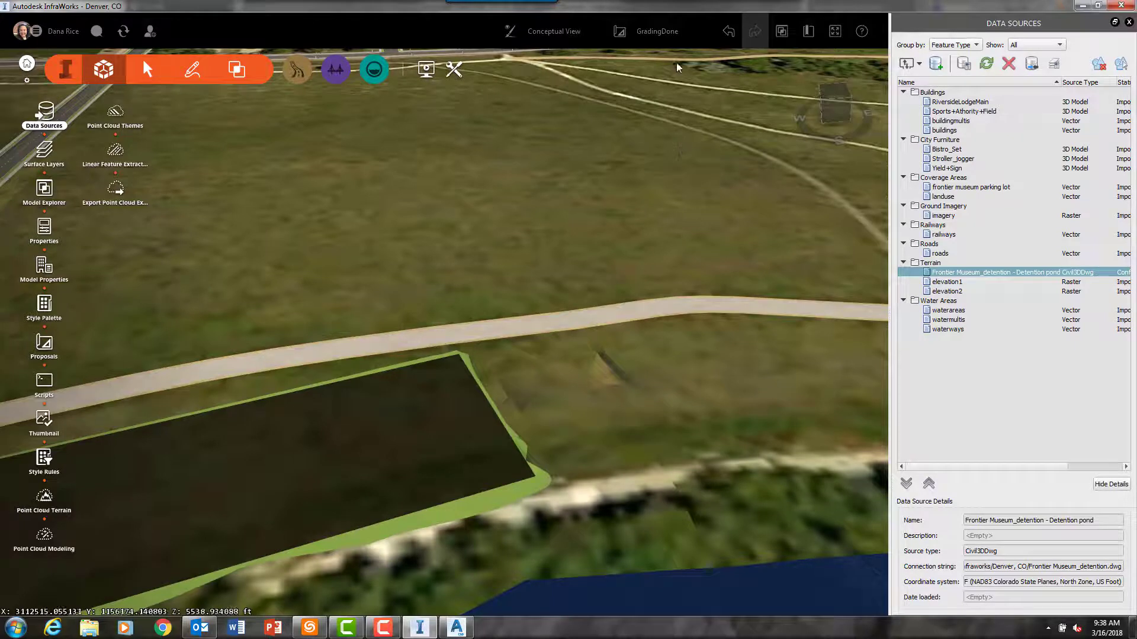
Step: Load the ParkingLot proposal, frame the road and striped lot, then go to the NorthWest View bookmark
{"action": "left_click", "coordinate": [674, 35]}
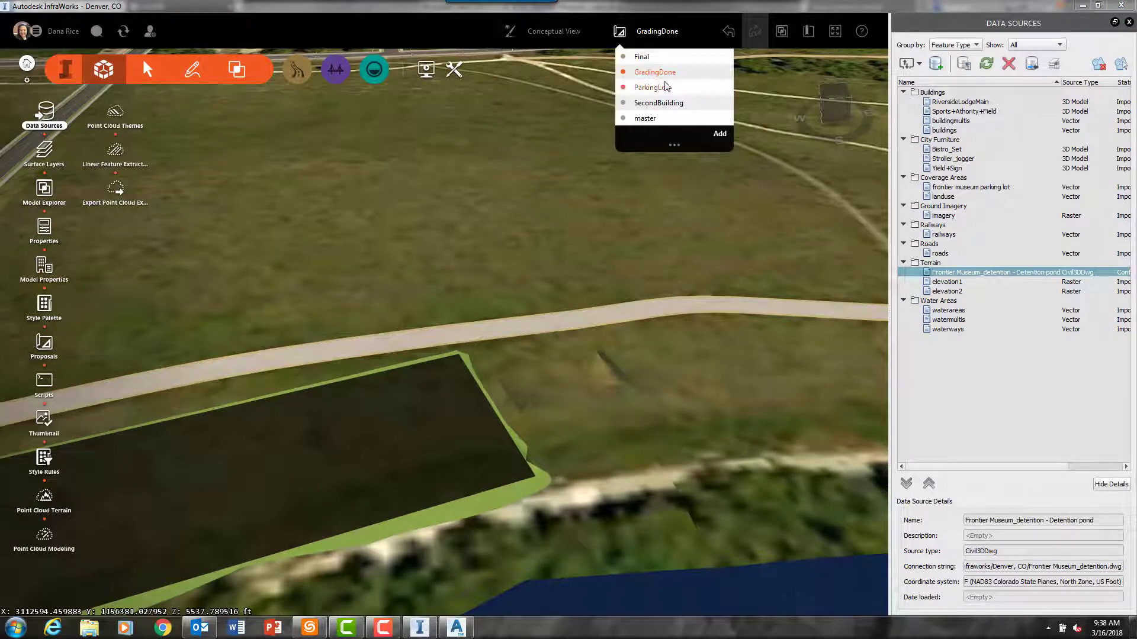
{"action": "left_click", "coordinate": [665, 87]}
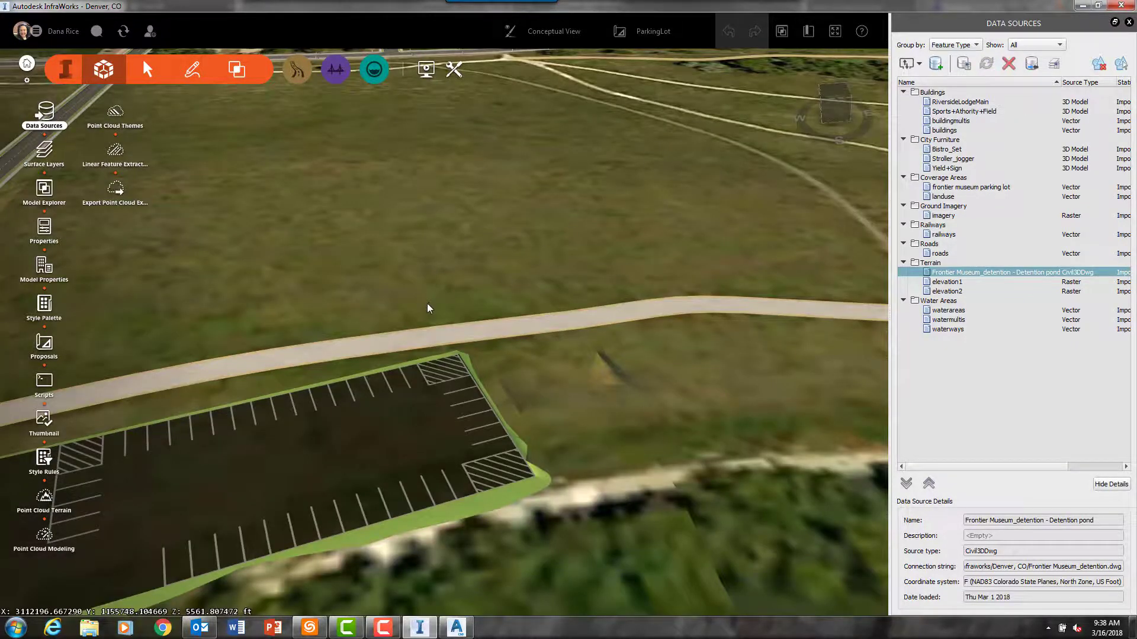
{"action": "left_click_drag", "start_coordinate": [429, 307], "coordinate": [698, 185]}
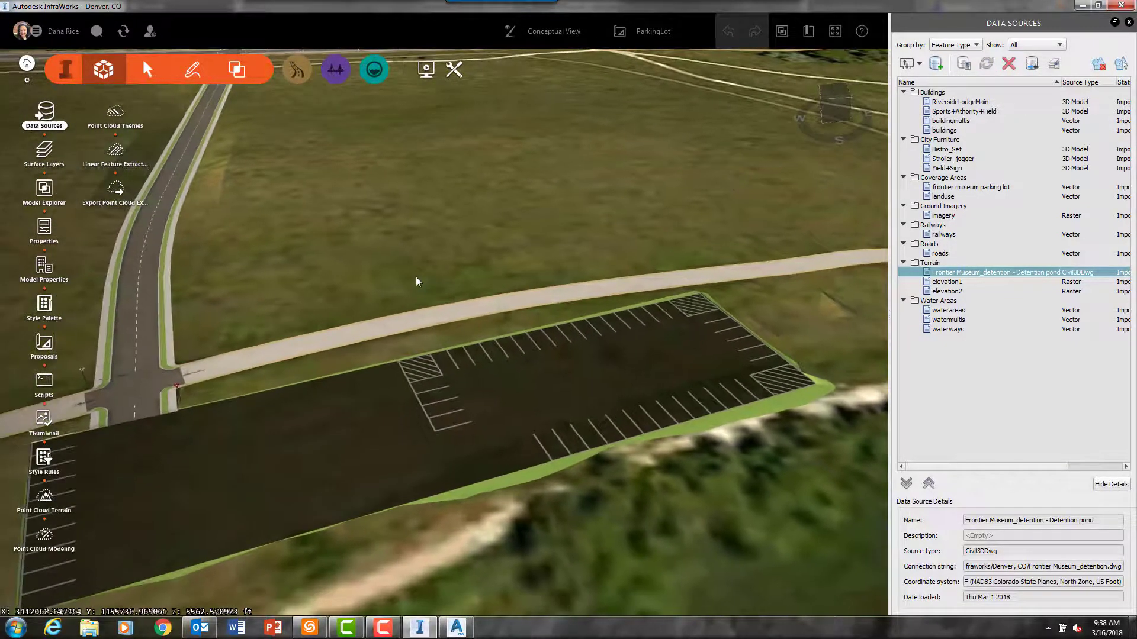
{"action": "left_click_drag", "start_coordinate": [417, 282], "coordinate": [464, 246]}
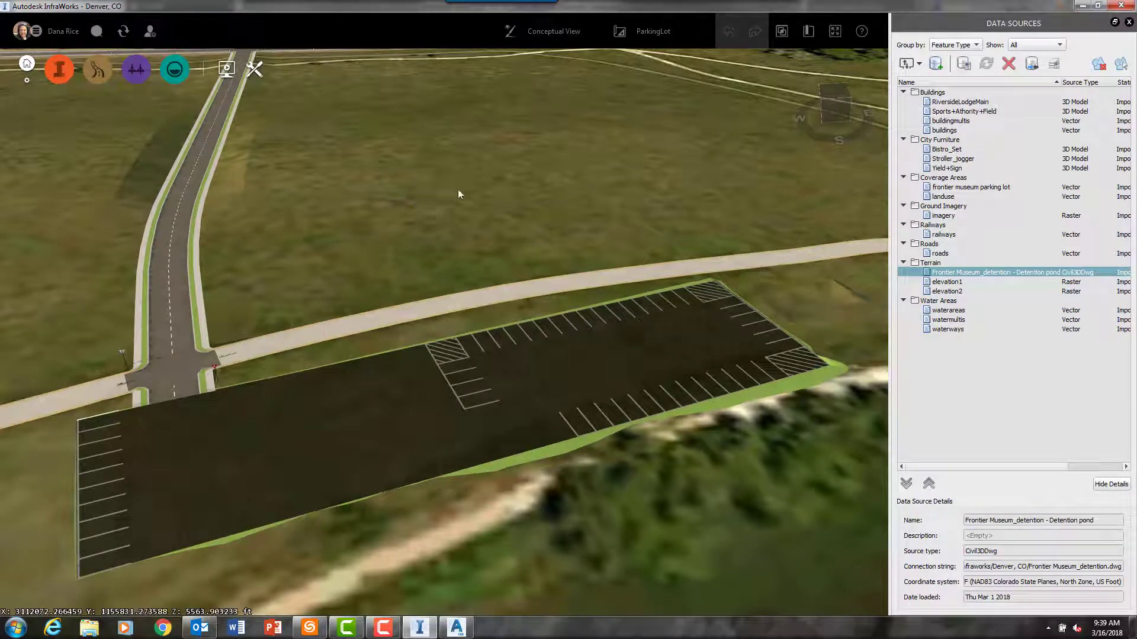
{"action": "left_click", "coordinate": [808, 30]}
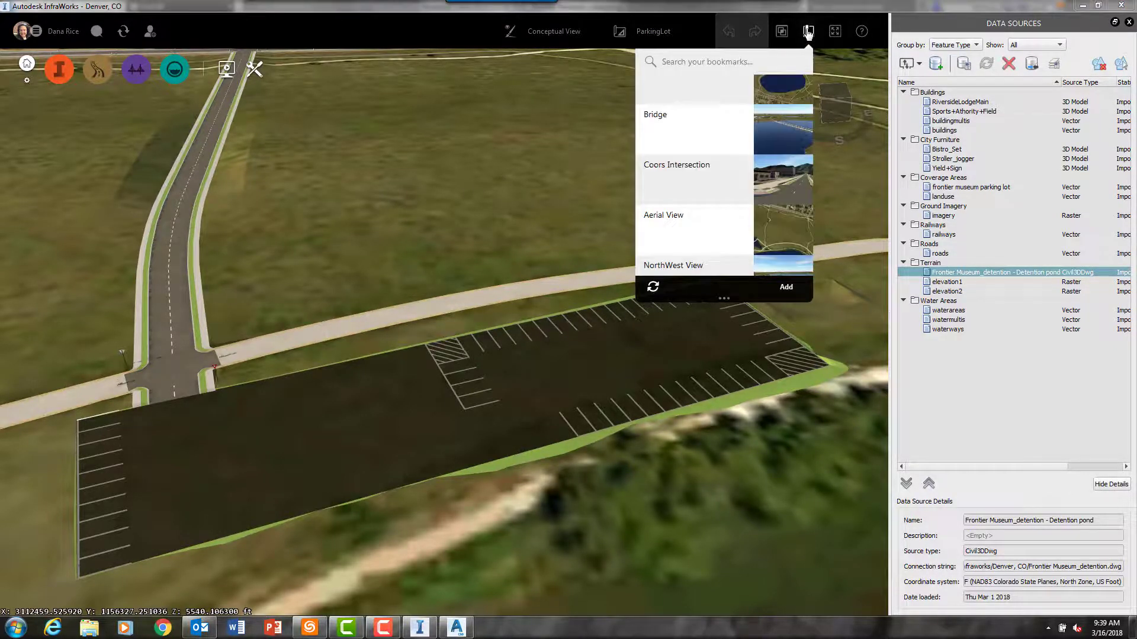
{"action": "left_click", "coordinate": [717, 271]}
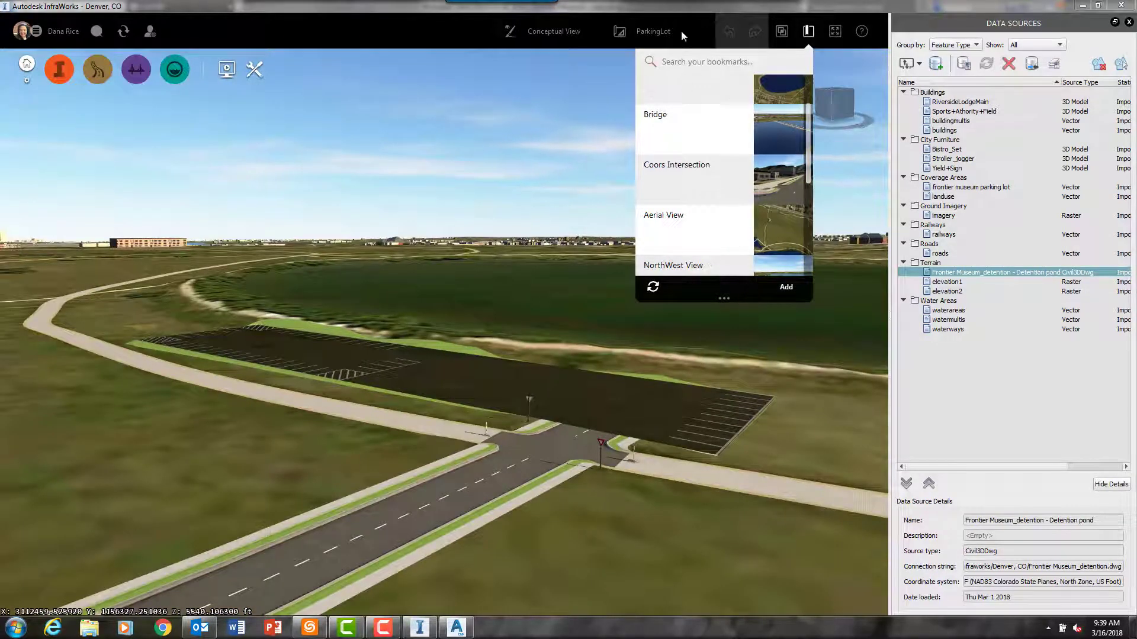
Step: Close the bookmarks list and load the Final proposal with the cabin, cars and pond-side trees
{"action": "left_click", "coordinate": [681, 30]}
{"action": "left_click", "coordinate": [682, 31]}
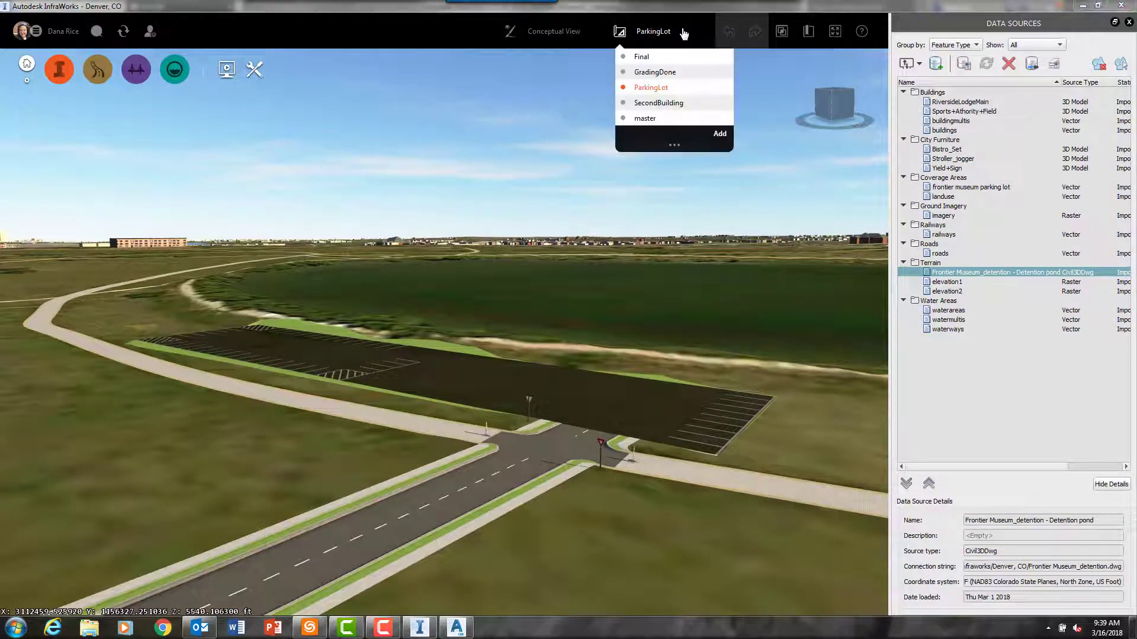
{"action": "left_click", "coordinate": [658, 57]}
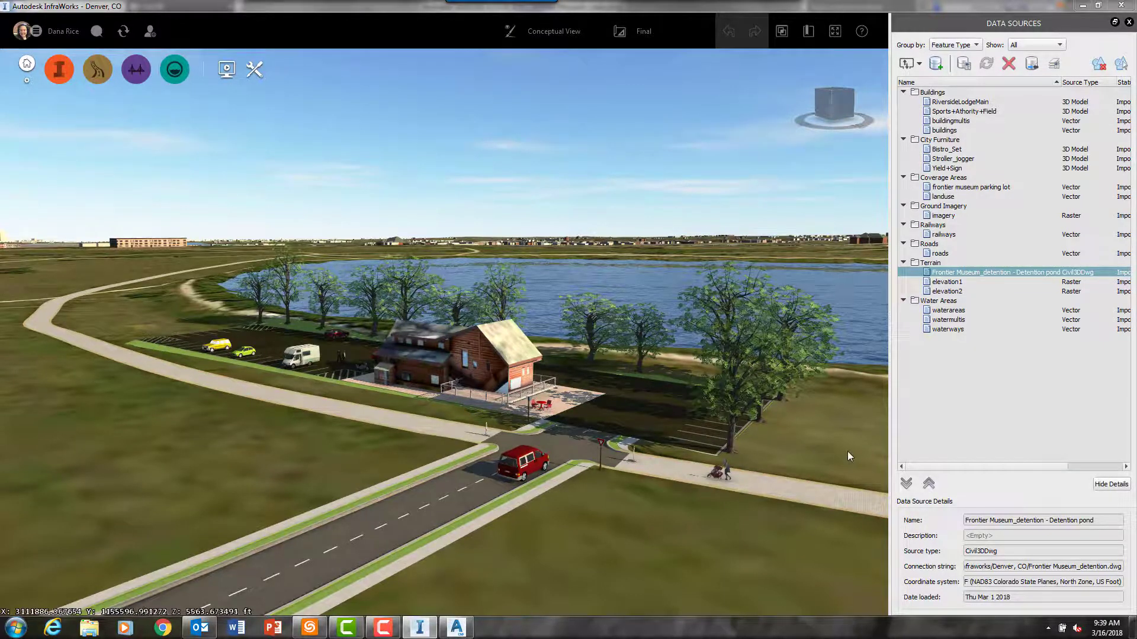
Step: Load the SecondBuilding proposal and check the data source types list for the imported Revit building
{"action": "left_click", "coordinate": [666, 33]}
{"action": "left_click", "coordinate": [659, 103]}
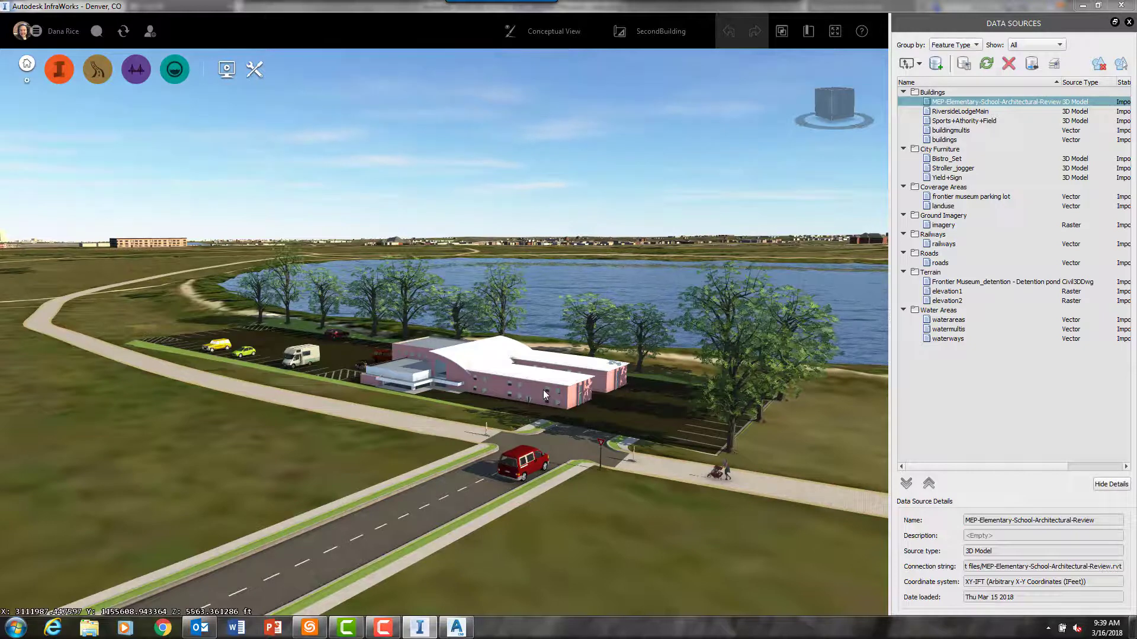
{"action": "left_click", "coordinate": [919, 64]}
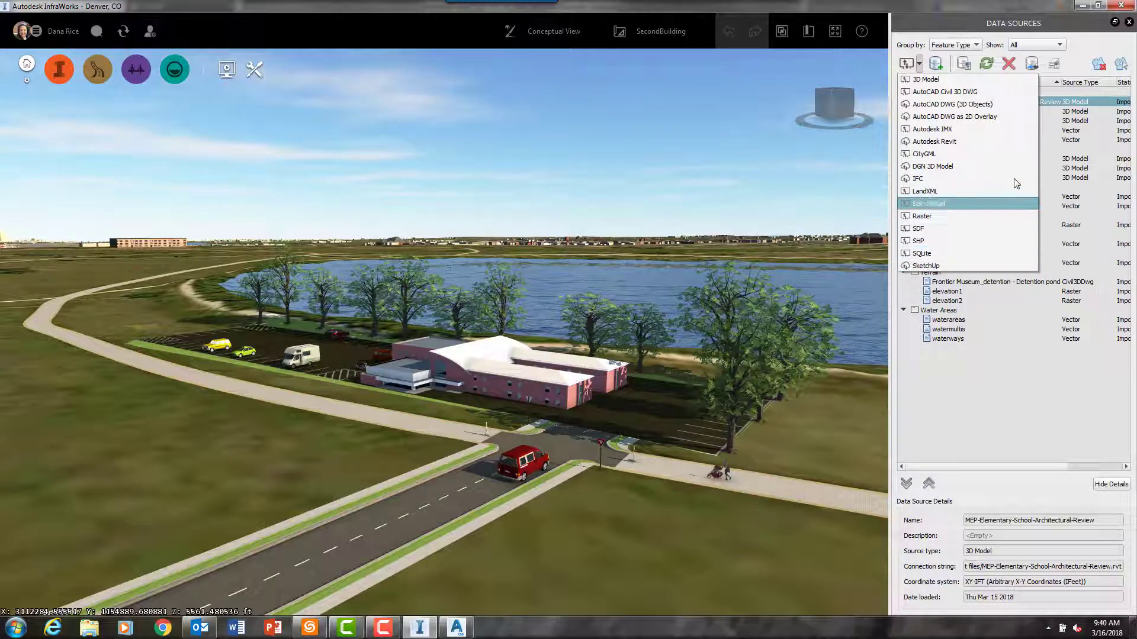
{"action": "left_click", "coordinate": [869, 276]}
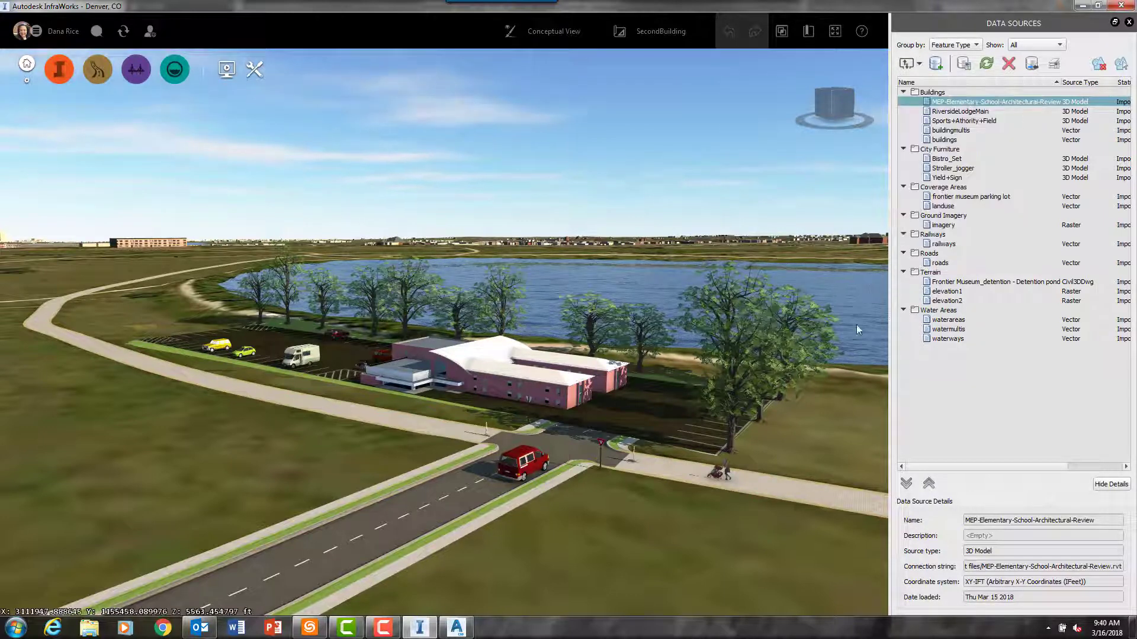
Step: Close the Data Sources panel to give the 3D view the full screen width
{"action": "left_click", "coordinate": [1129, 22]}
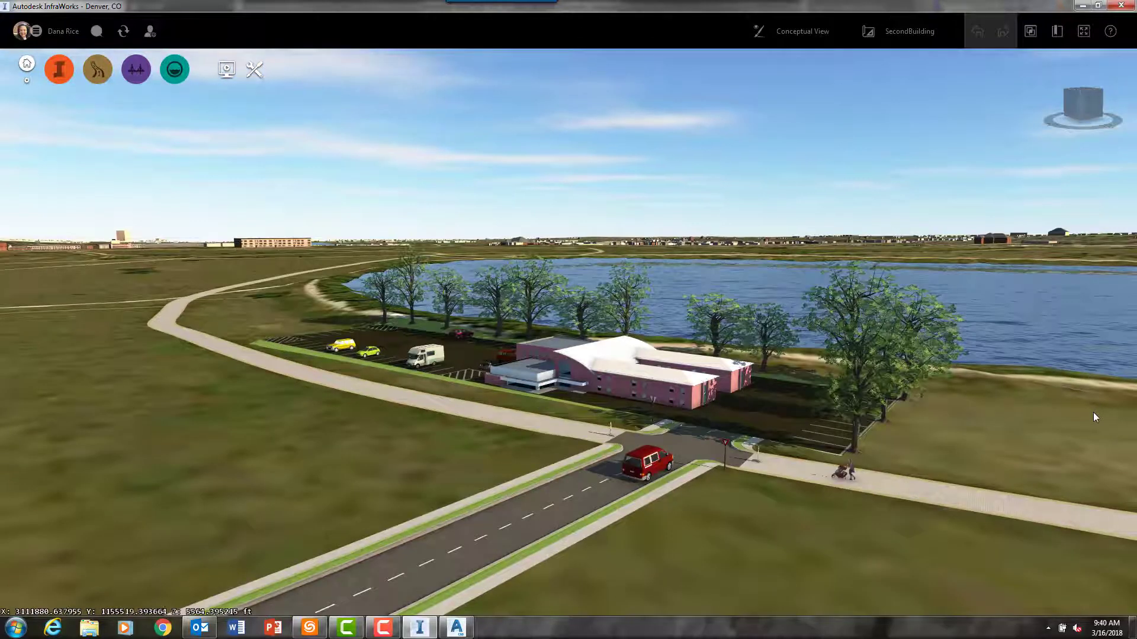